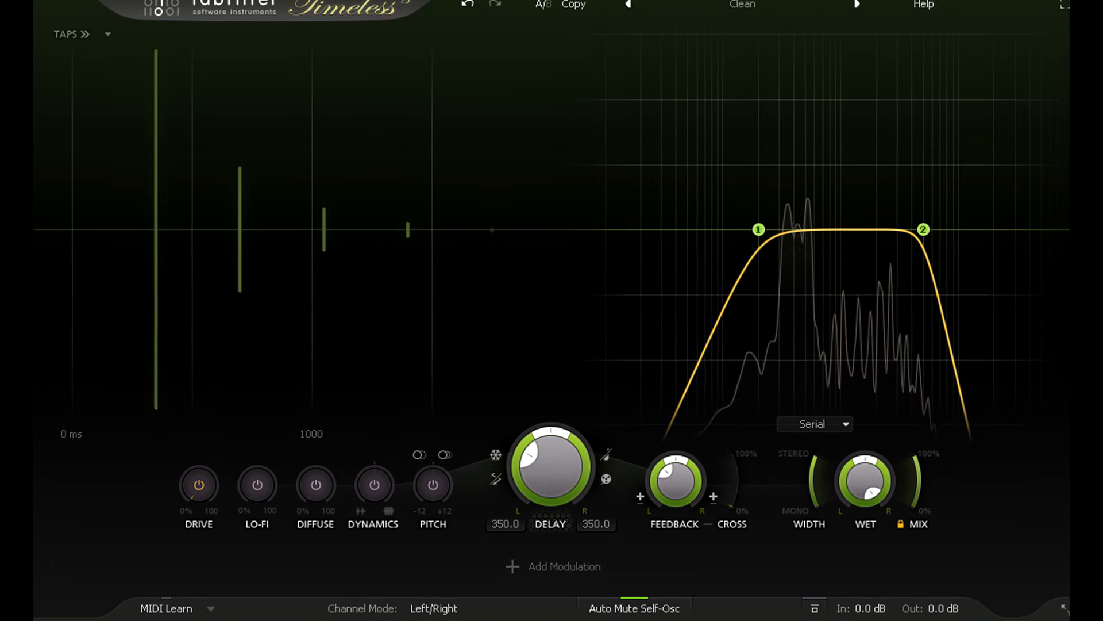
Set the left and right delay times to 377.3 and 500.0 ms, and raise the feedback amount
{"action": "left_click_drag", "start_coordinate": [554, 477], "coordinate": [504, 328]}
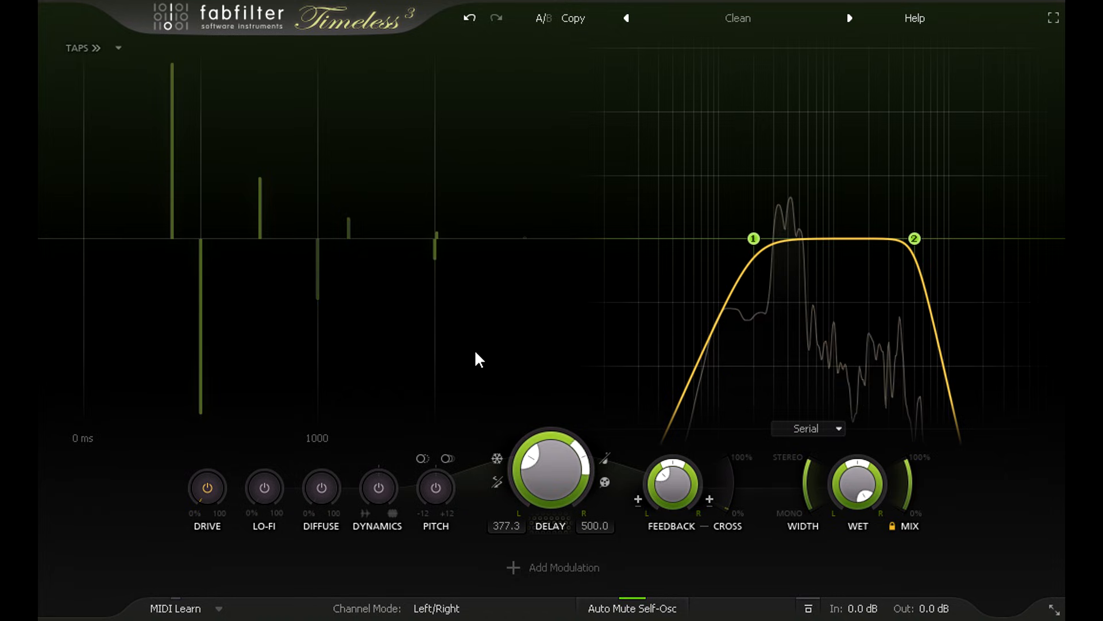
{"action": "left_click_drag", "start_coordinate": [675, 436], "coordinate": [681, 472]}
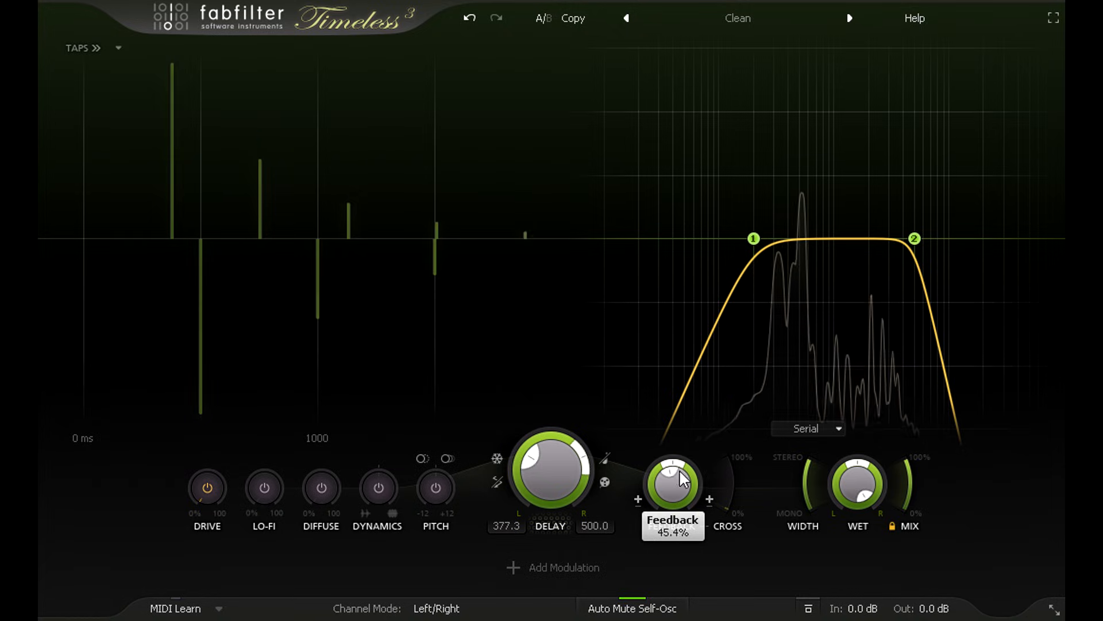
{"action": "left_click_drag", "start_coordinate": [675, 429], "coordinate": [678, 442]}
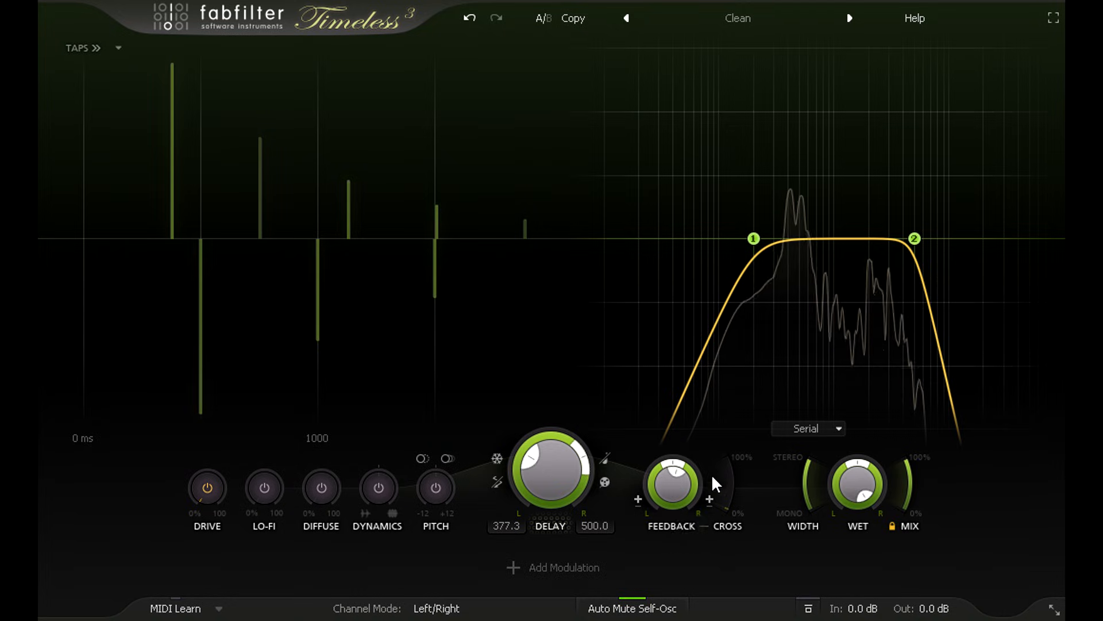
Push the feedback cross mix to 100%, bring it back partway, and narrow the stereo width
{"action": "left_click_drag", "start_coordinate": [728, 496], "coordinate": [728, 458]}
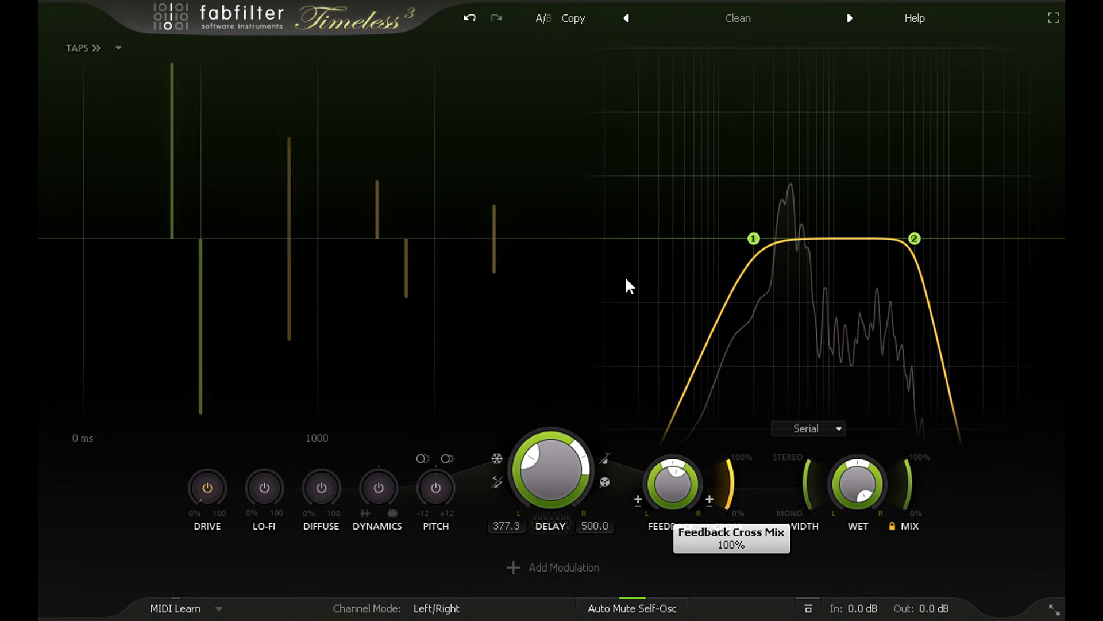
{"action": "left_click_drag", "start_coordinate": [626, 279], "coordinate": [699, 380]}
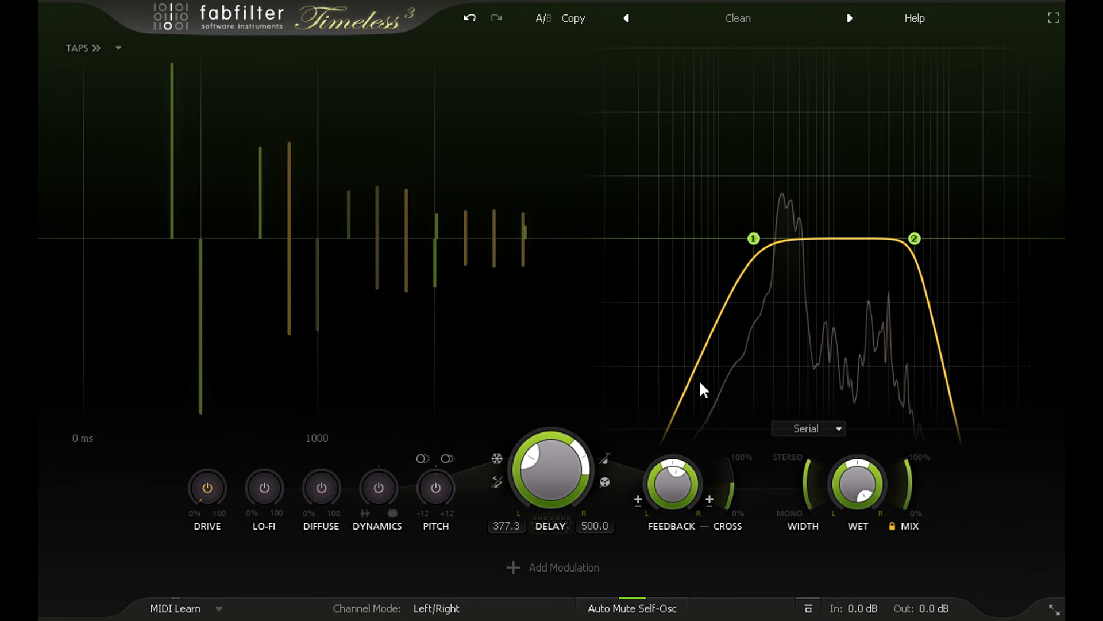
{"action": "left_click_drag", "start_coordinate": [807, 474], "coordinate": [834, 568]}
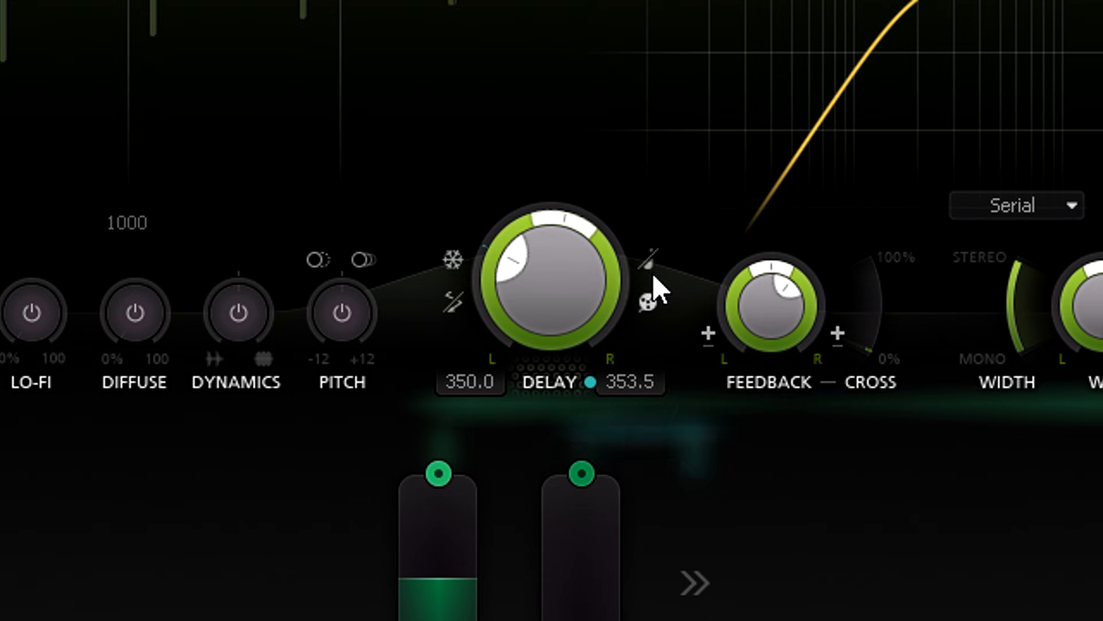
Sync the delay time to 1/8 notes and show the dotted and triplet sync options
{"action": "left_click", "coordinate": [651, 261]}
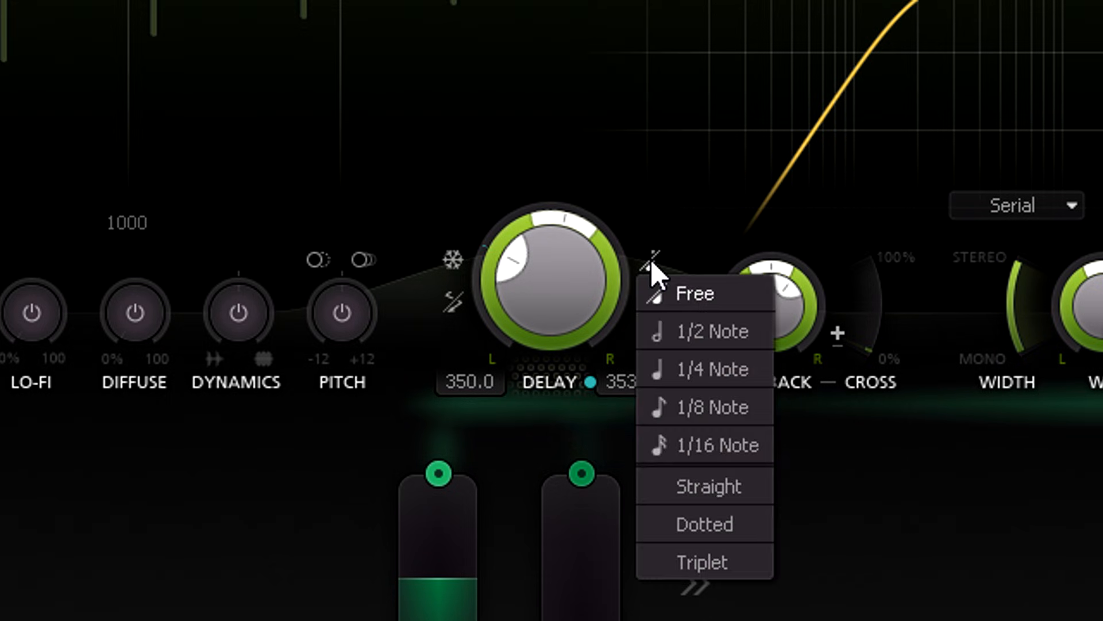
{"action": "left_click", "coordinate": [722, 405]}
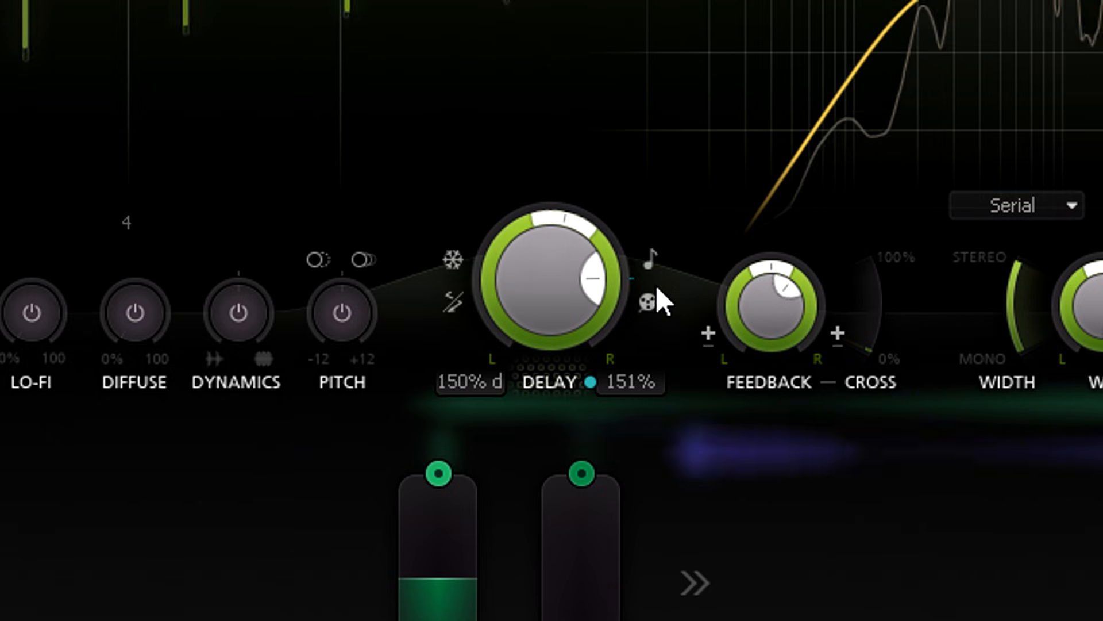
{"action": "left_click", "coordinate": [651, 257]}
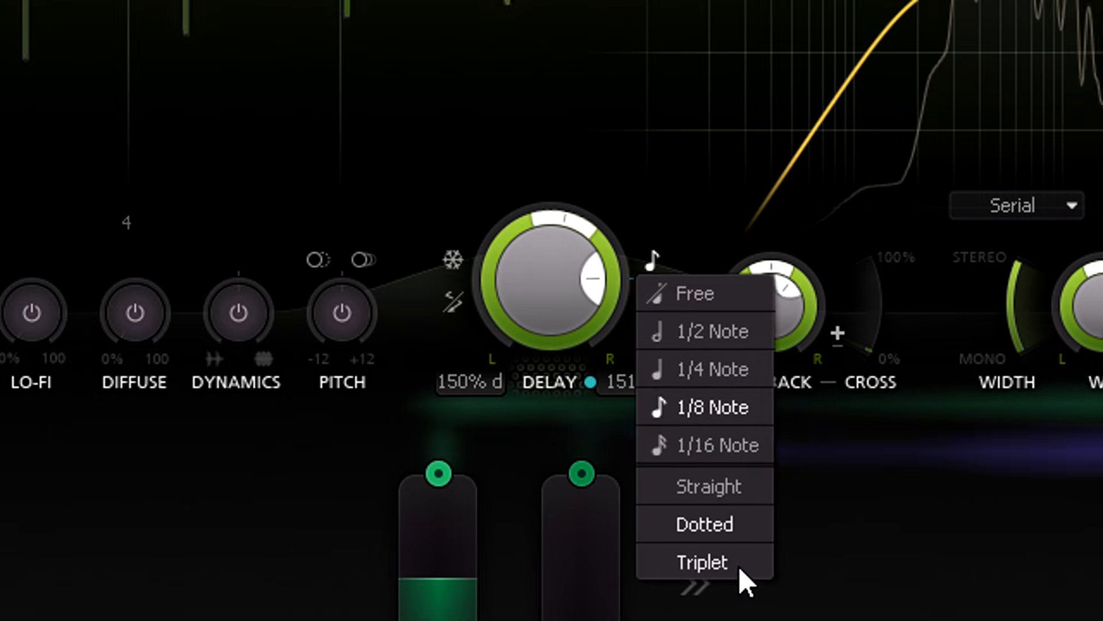
Adjust the synced delay offset to about 146% and raise the Instability modulation amount
{"action": "mouse_move", "coordinate": [551, 264]}
{"action": "left_mouse_down"}
{"action": "mouse_move", "coordinate": [556, 338]}
{"action": "mouse_move", "coordinate": [542, 274]}
{"action": "left_mouse_up"}
{"action": "mouse_move", "coordinate": [542, 275]}
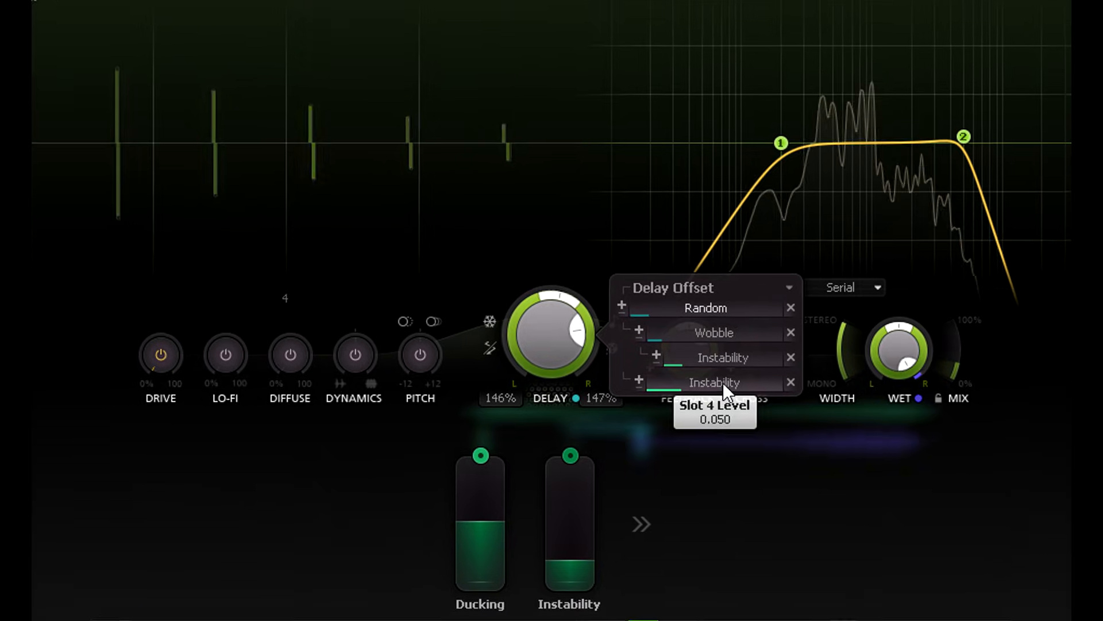
{"action": "left_click_drag", "start_coordinate": [572, 526], "coordinate": [567, 440]}
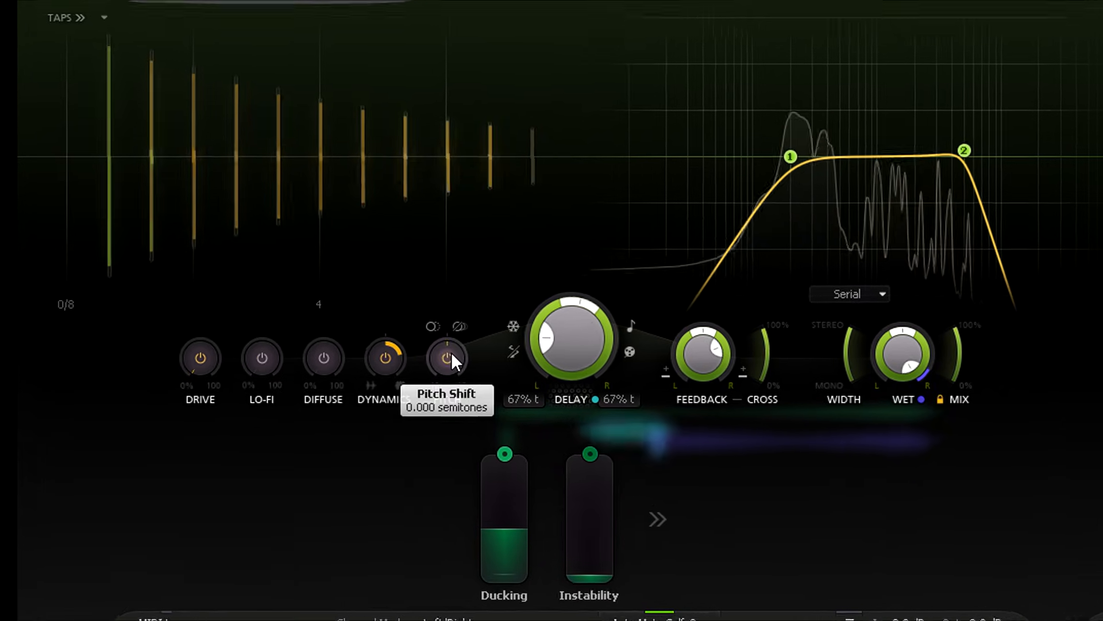
Raise the delay's pitch shift to 12 semitones and place the pitch shifter inside the feedback loop
{"action": "left_click_drag", "start_coordinate": [450, 353], "coordinate": [446, 317]}
{"action": "left_click_drag", "start_coordinate": [544, 246], "coordinate": [560, 19]}
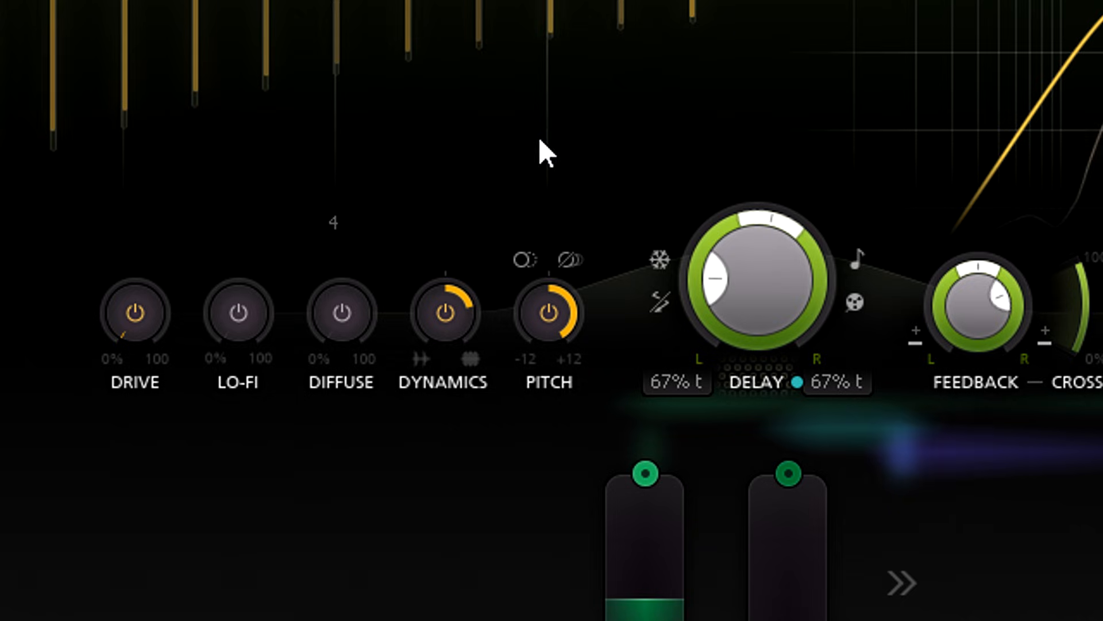
{"action": "left_click", "coordinate": [567, 259]}
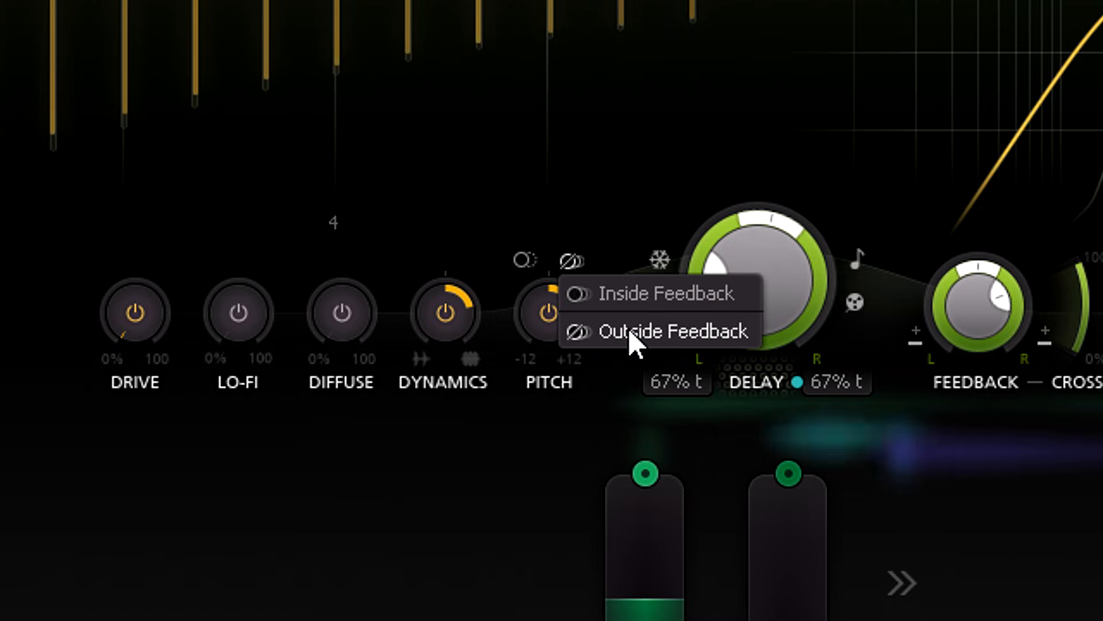
{"action": "left_click", "coordinate": [611, 289]}
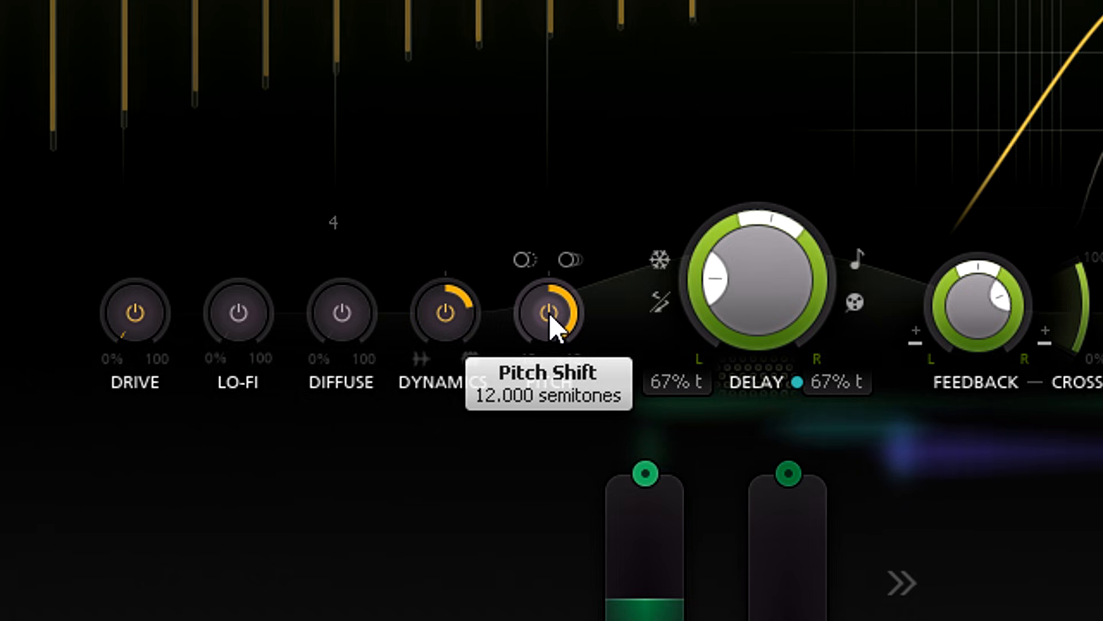
Reduce the pitch shift to a slight upward detune of less than 1 semitone and fine-tune it
{"action": "left_click_drag", "start_coordinate": [549, 311], "coordinate": [582, 478]}
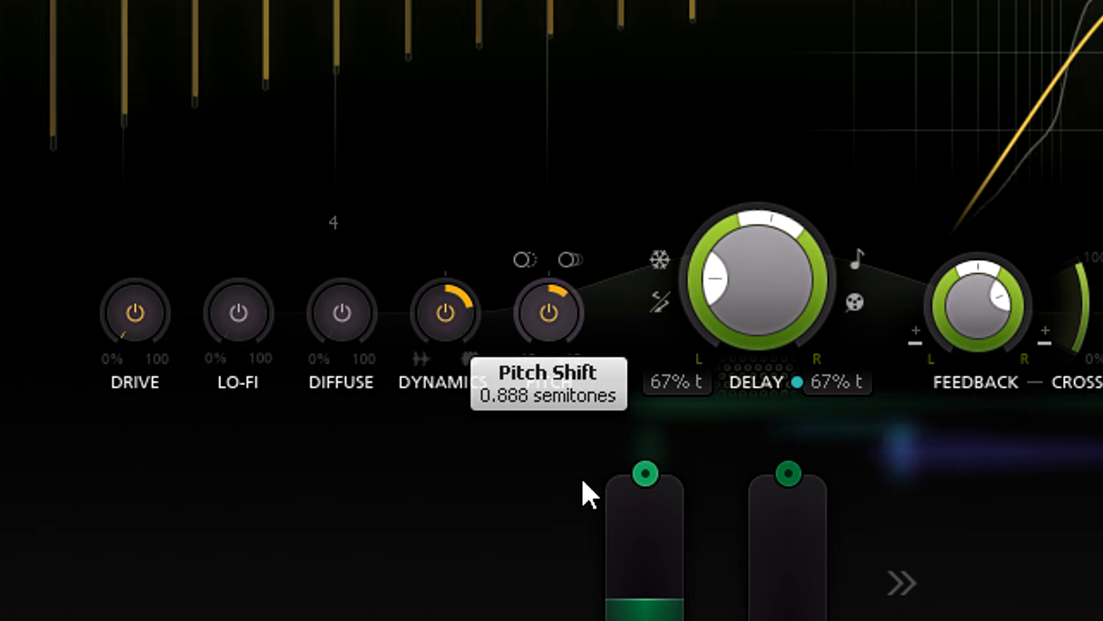
{"action": "left_click_drag", "start_coordinate": [589, 523], "coordinate": [598, 603]}
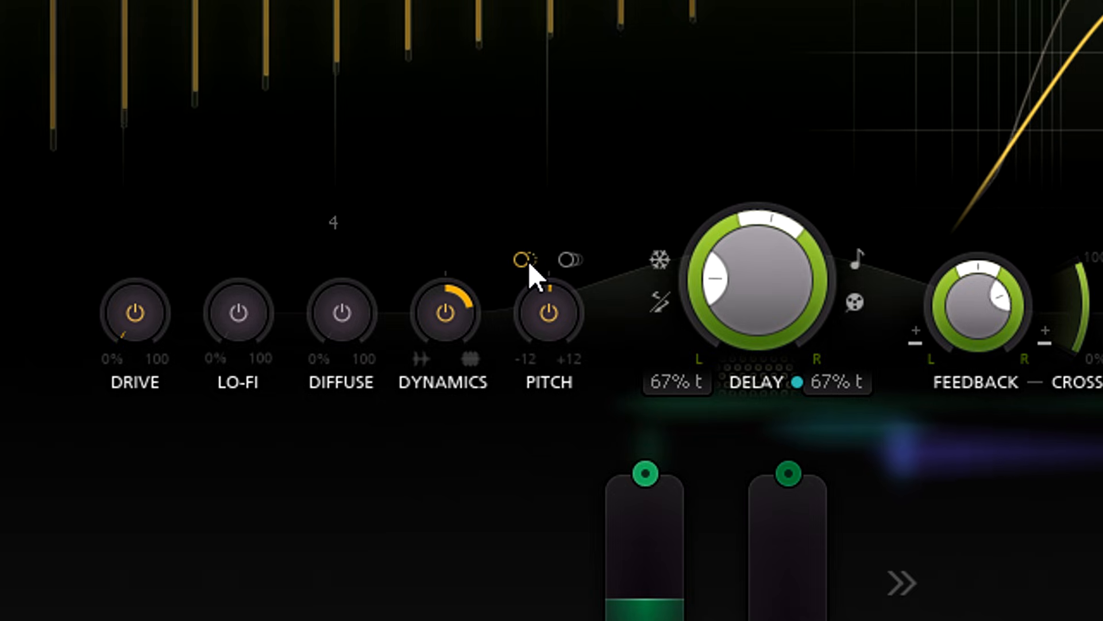
{"action": "mouse_move", "coordinate": [547, 312]}
{"action": "left_click_drag", "start_coordinate": [549, 317], "coordinate": [549, 303]}
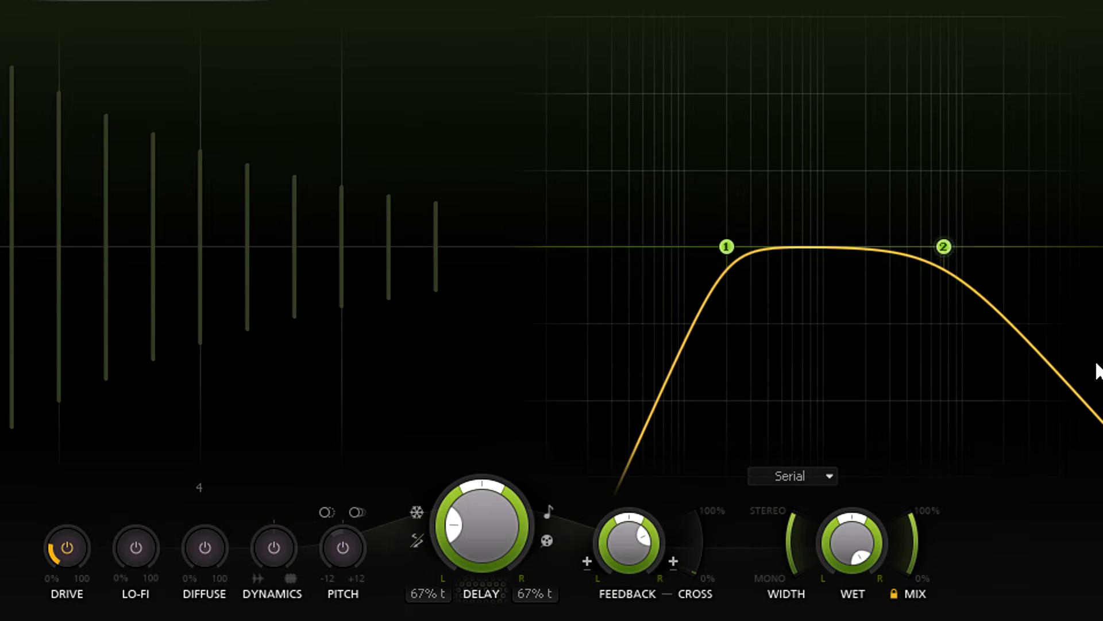
Give filter 2 the Hollow character and set it to about 8364.5 Hz with a peak of 0.100
{"action": "mouse_move", "coordinate": [1018, 308]}
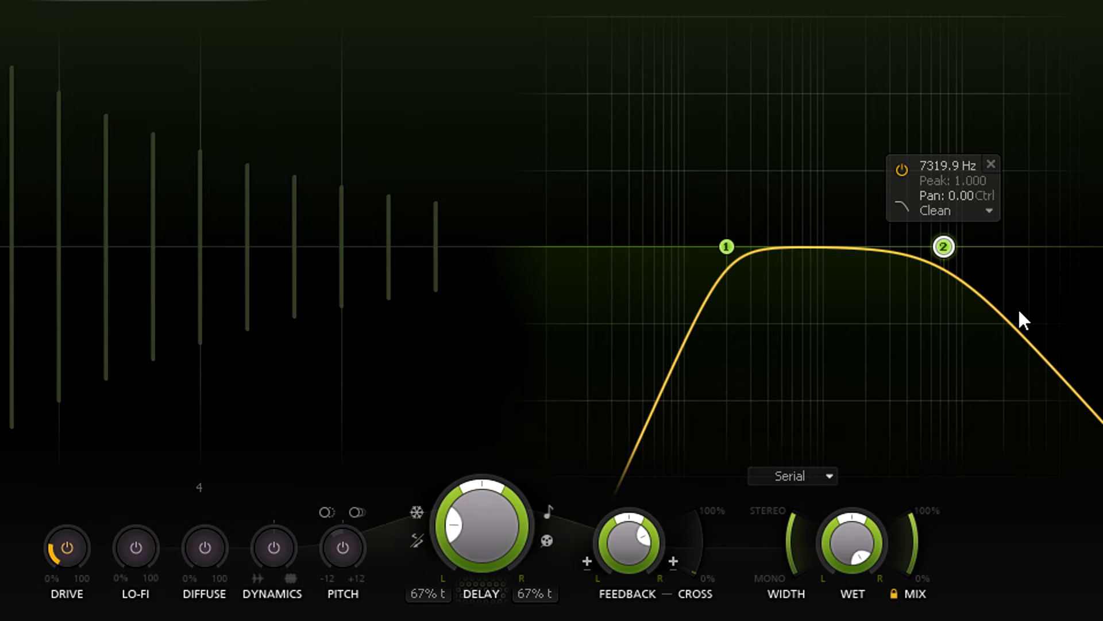
{"action": "left_click_drag", "start_coordinate": [946, 246], "coordinate": [941, 190]}
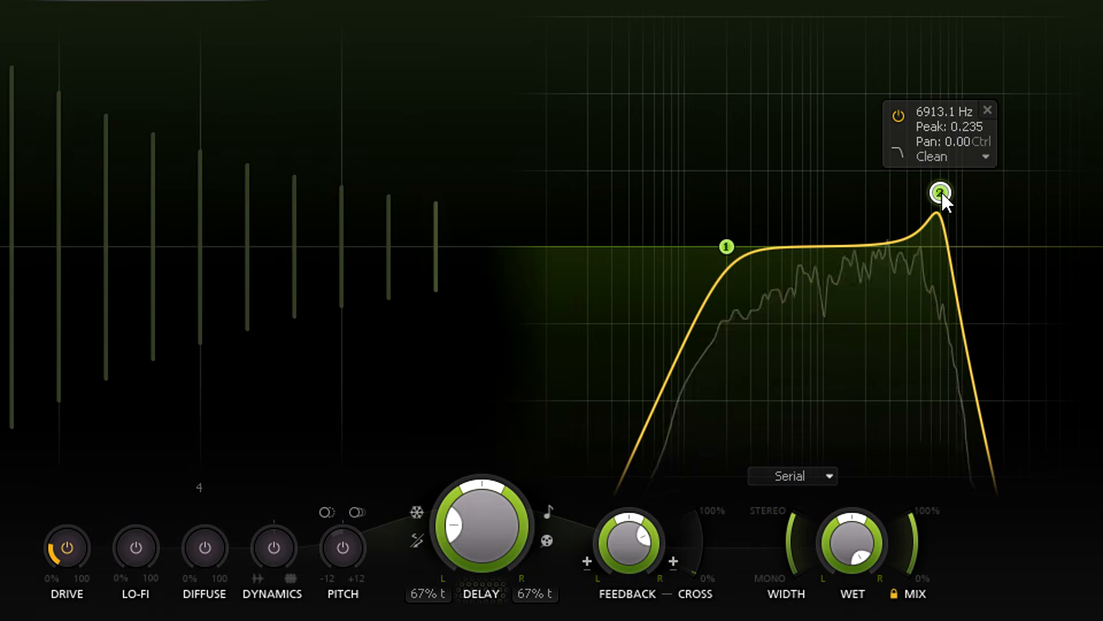
{"action": "left_click", "coordinate": [951, 160]}
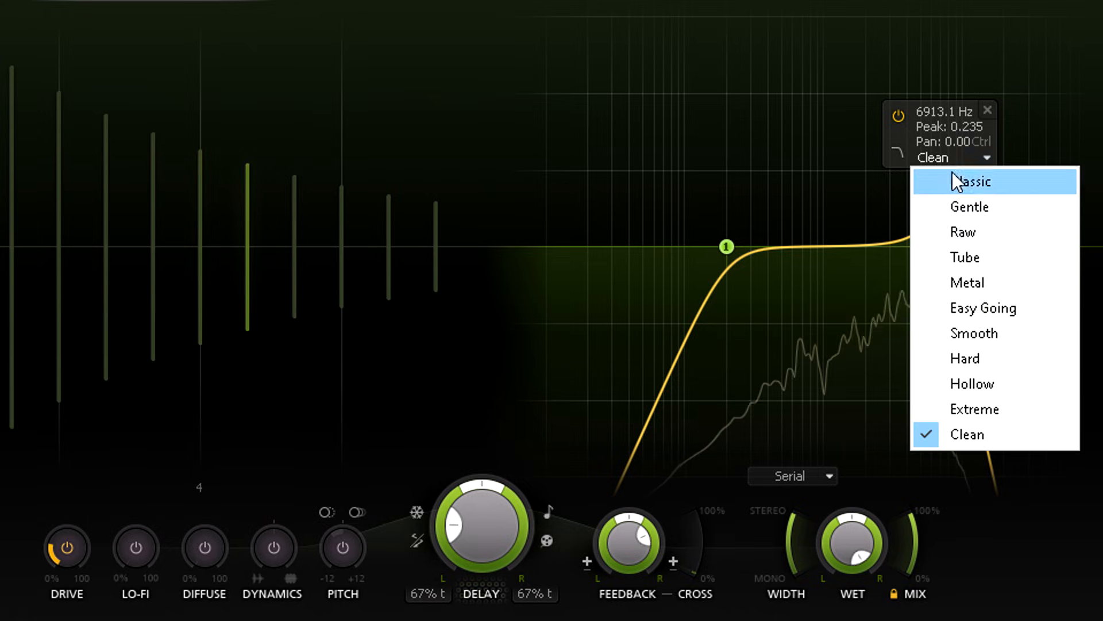
{"action": "left_click", "coordinate": [980, 383]}
{"action": "left_click_drag", "start_coordinate": [941, 193], "coordinate": [955, 221]}
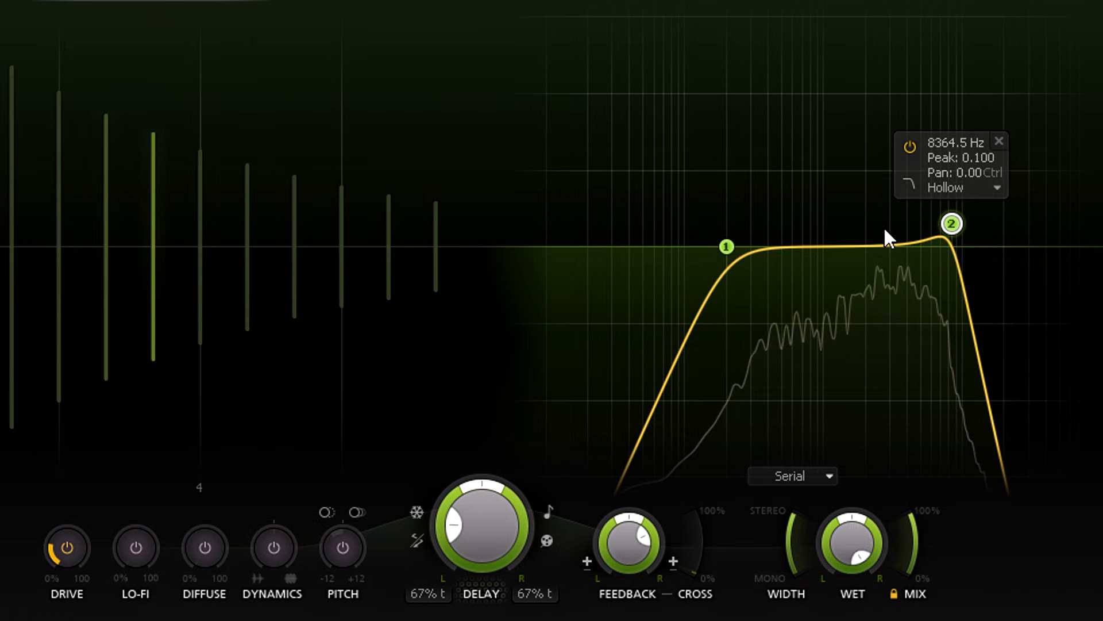
Add a +4.50 dB bell filter at 343.80 Hz and a notch filter at 736.83 Hz with a Q of 1.959
{"action": "double_click", "coordinate": [804, 205]}
{"action": "left_click_drag", "start_coordinate": [804, 206], "coordinate": [759, 212]}
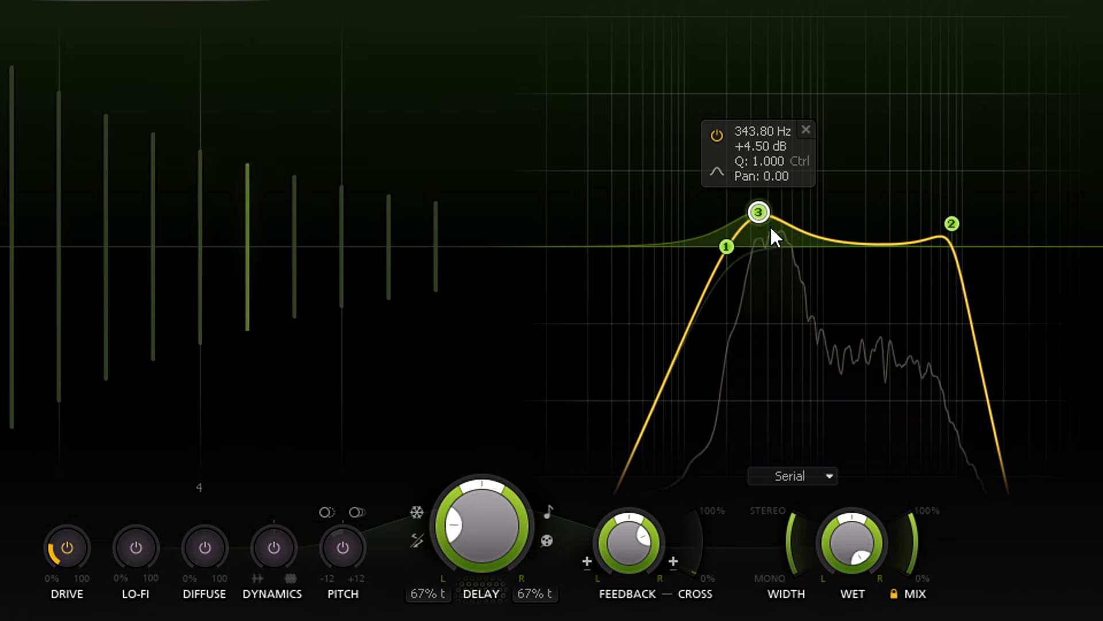
{"action": "double_click", "coordinate": [831, 446]}
{"action": "scroll", "coordinate": [832, 246], "scroll_direction": "down", "scroll_amount": 3}
{"action": "scroll", "coordinate": [832, 242], "scroll_direction": "down", "scroll_amount": 2}
{"action": "left_click_drag", "start_coordinate": [833, 242], "coordinate": [805, 246]}
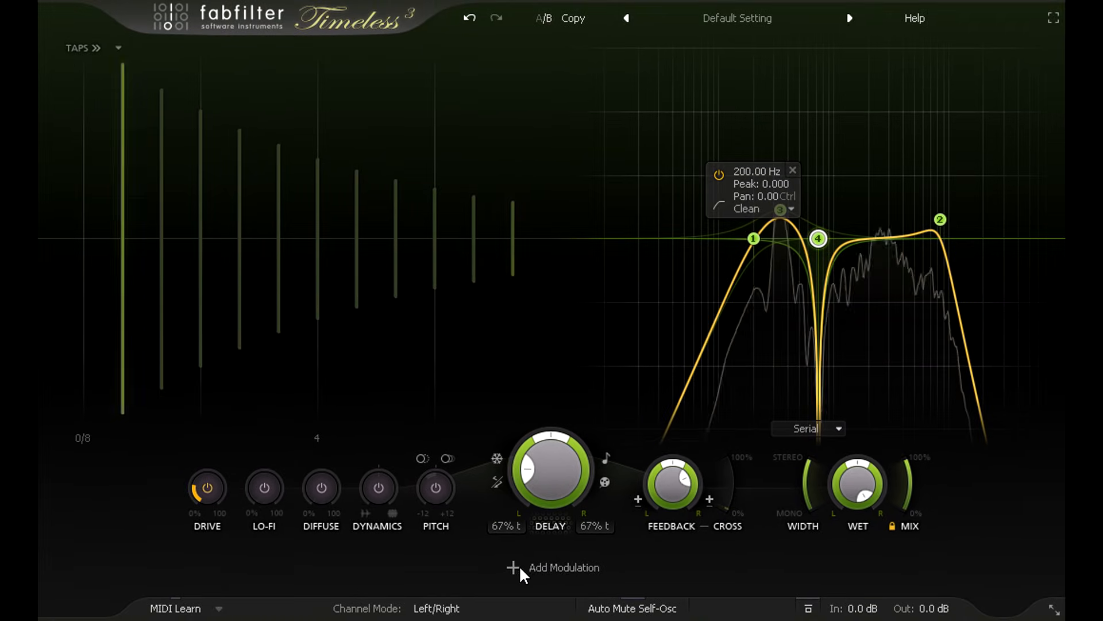
Add an XLFO modulation source and assign it to the frequency of filter 4
{"action": "left_click", "coordinate": [520, 567]}
{"action": "left_click", "coordinate": [591, 481]}
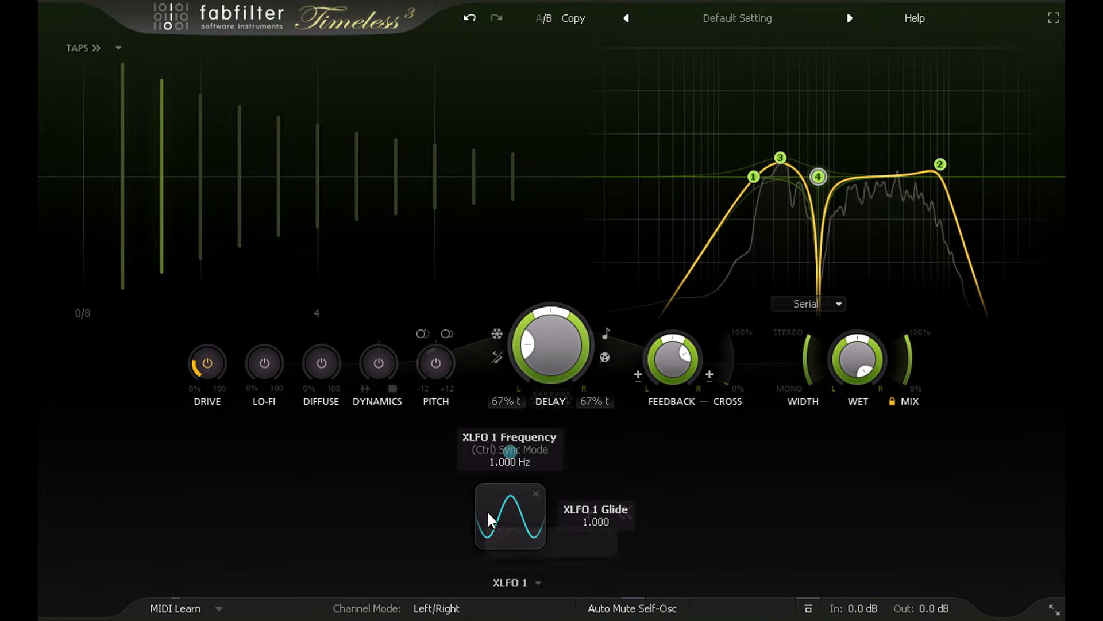
{"action": "left_click_drag", "start_coordinate": [510, 454], "coordinate": [825, 179]}
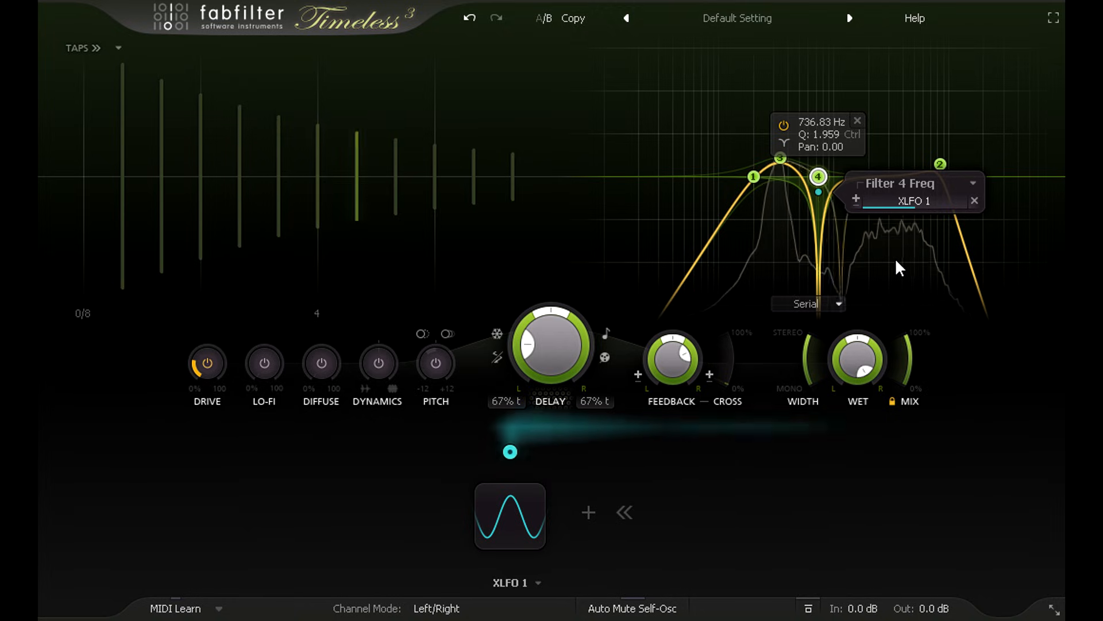
Assign XLFO 1 to the gain of filter 3 and to a parameter of filter 2
{"action": "left_click_drag", "start_coordinate": [509, 452], "coordinate": [777, 104]}
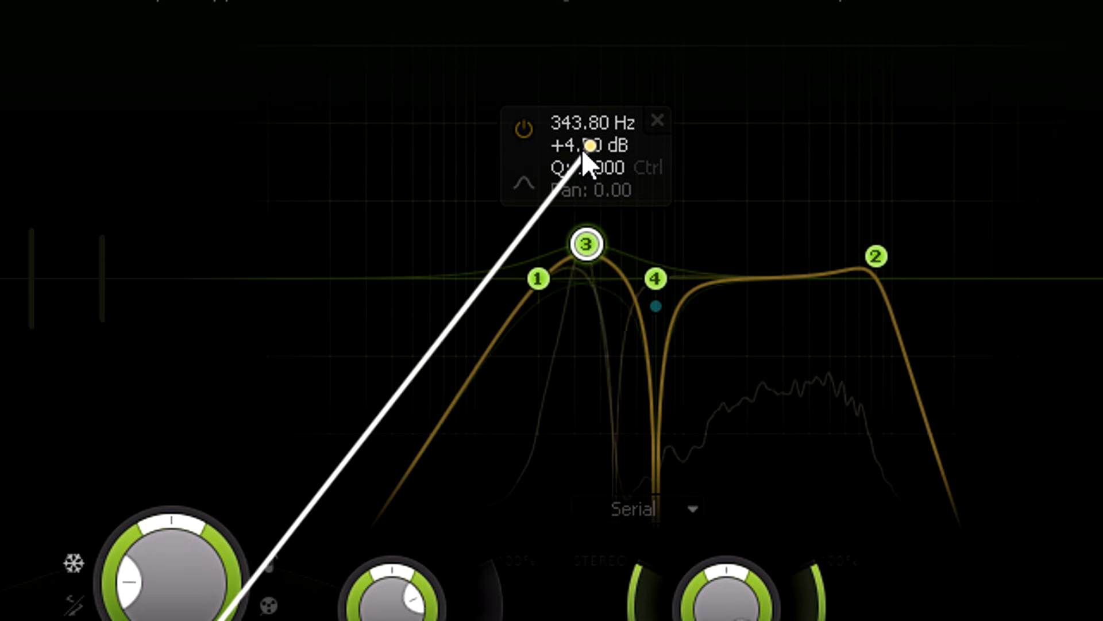
{"action": "left_click_drag", "start_coordinate": [585, 150], "coordinate": [585, 151]}
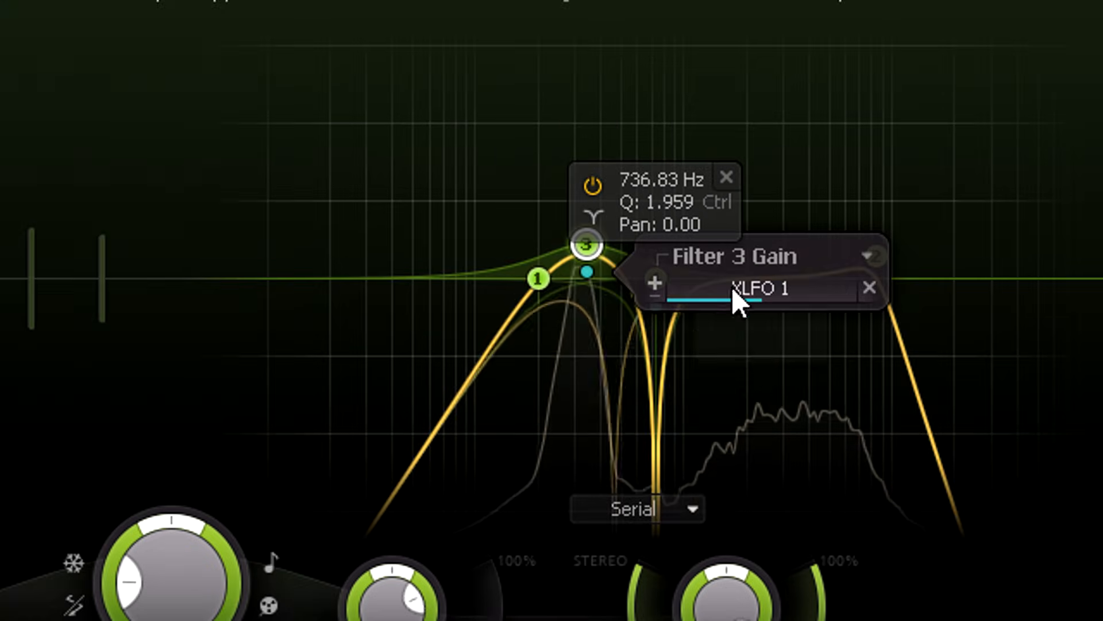
{"action": "mouse_move", "coordinate": [760, 290]}
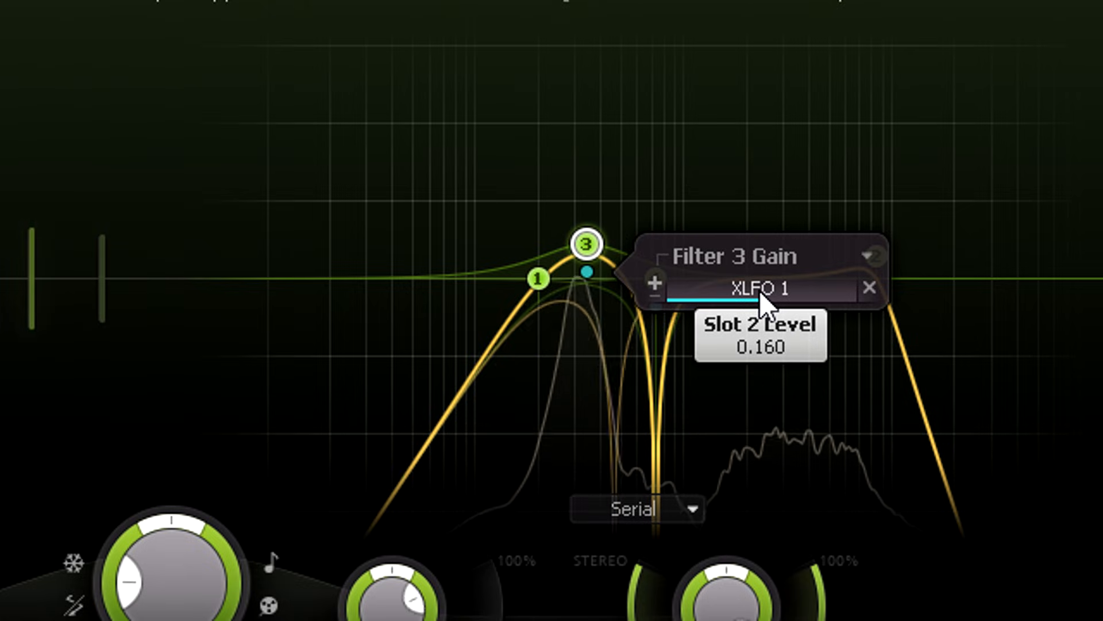
{"action": "left_click_drag", "start_coordinate": [510, 451], "coordinate": [952, 127]}
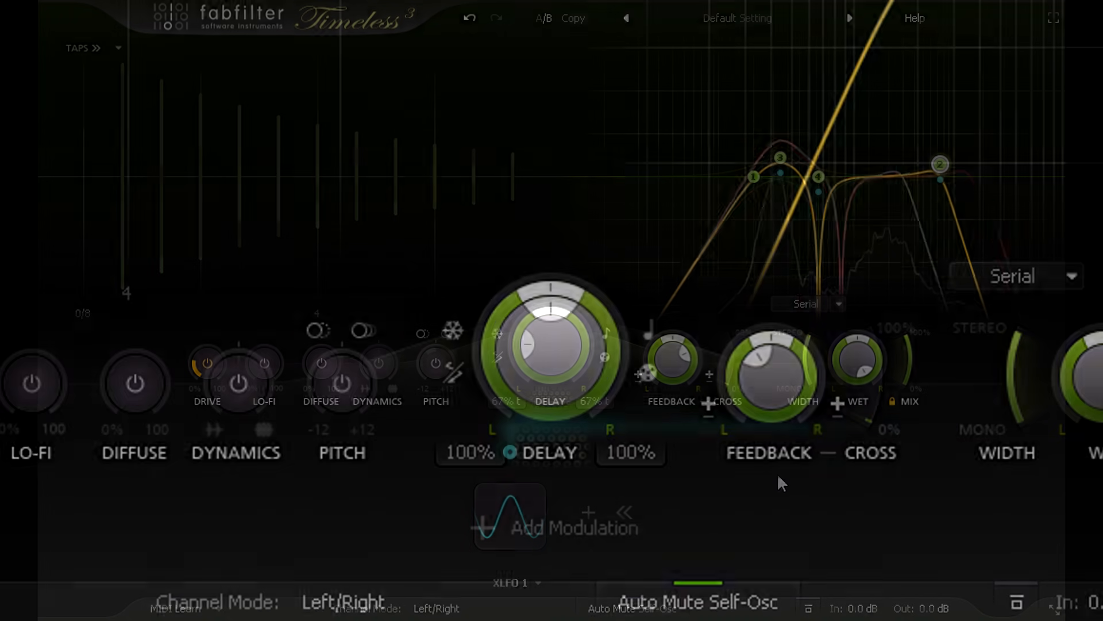
Try the Ping Pong L-R and Ping Pong R-L modes on the delay, and turn ping pong back off
{"action": "left_click", "coordinate": [452, 372]}
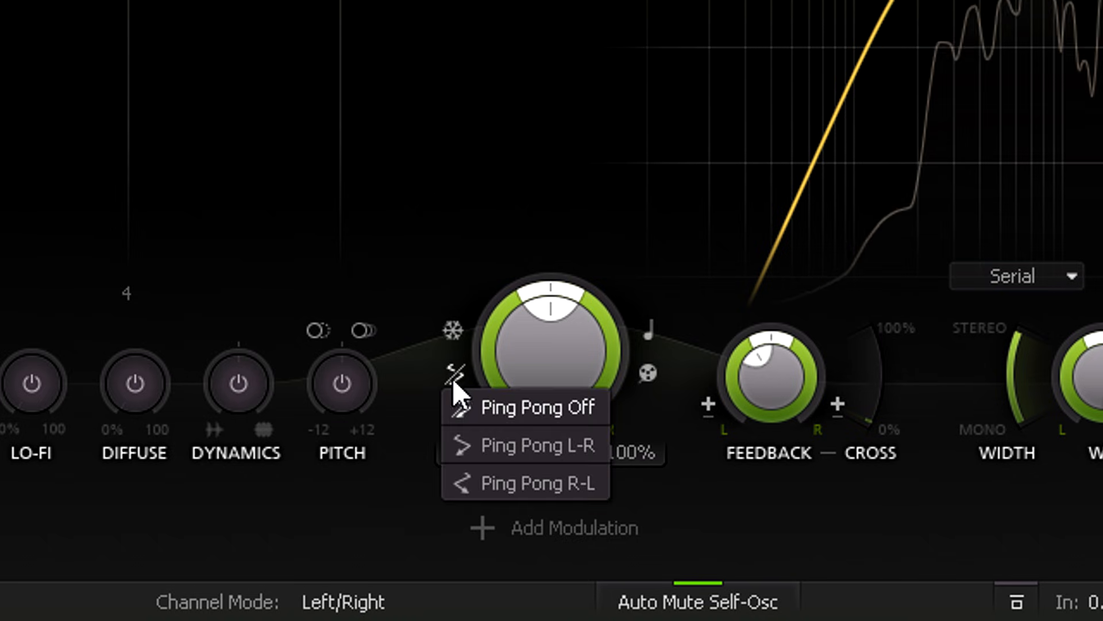
{"action": "left_click", "coordinate": [503, 445]}
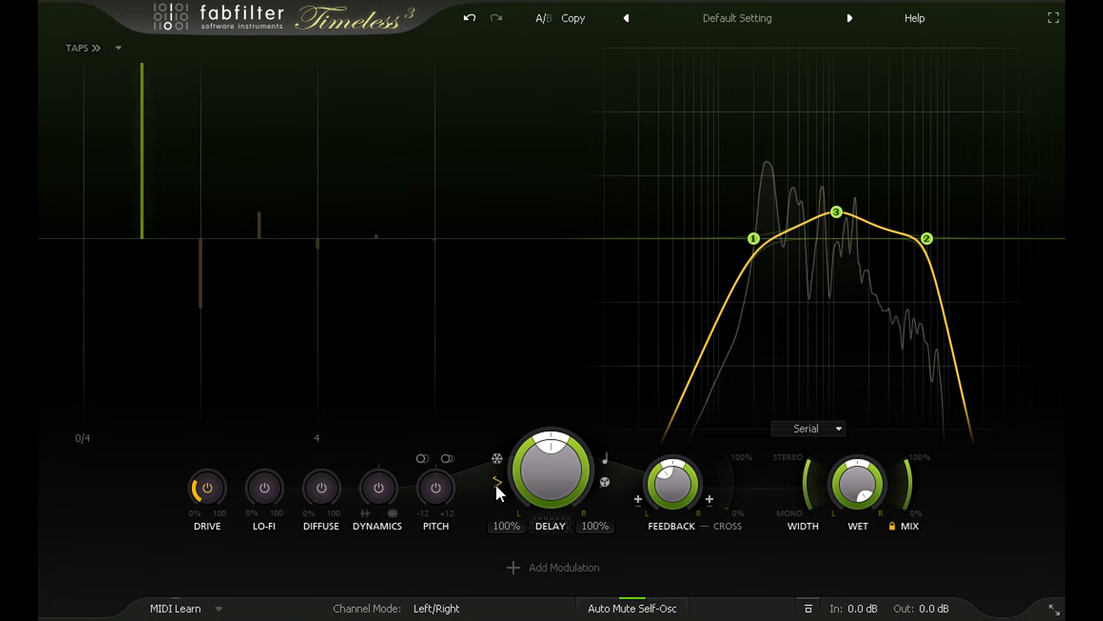
{"action": "left_click", "coordinate": [497, 482]}
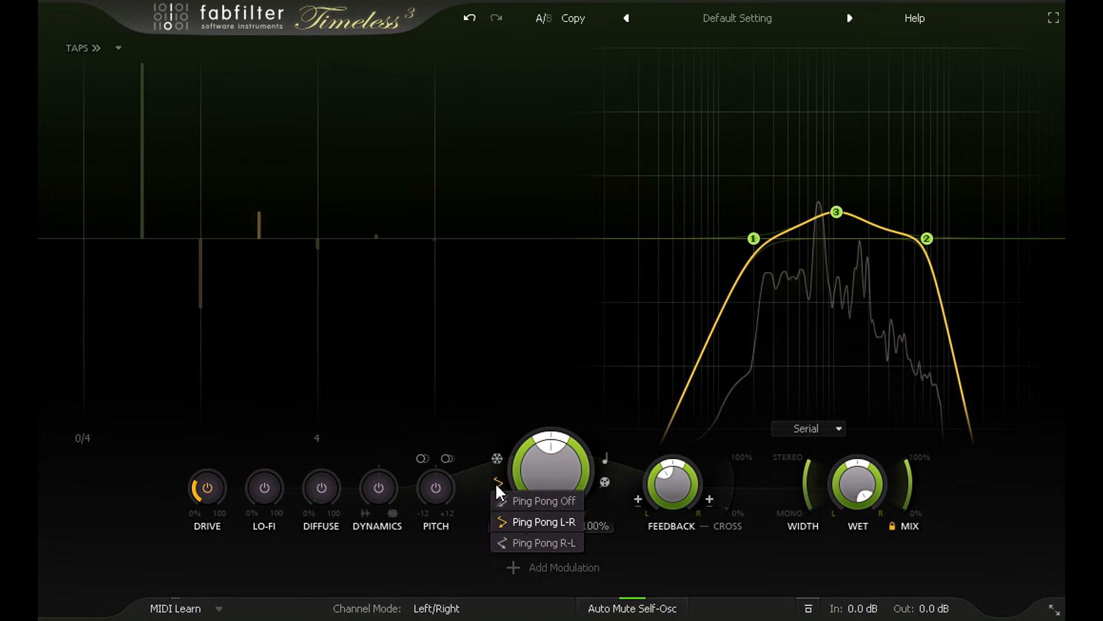
{"action": "left_click", "coordinate": [526, 543]}
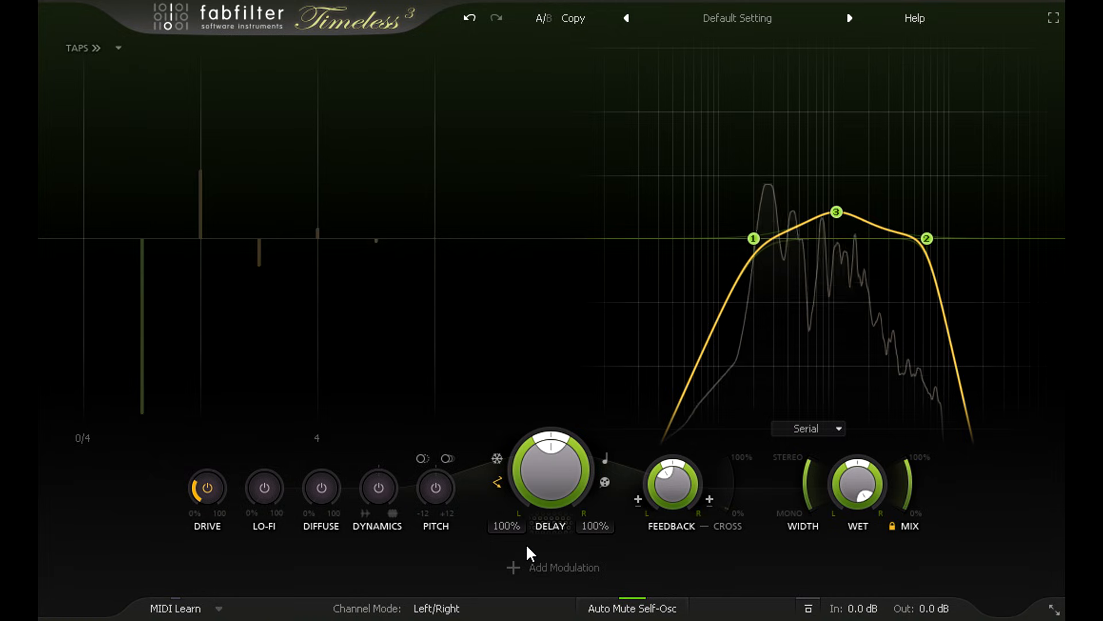
{"action": "left_click", "coordinate": [496, 481]}
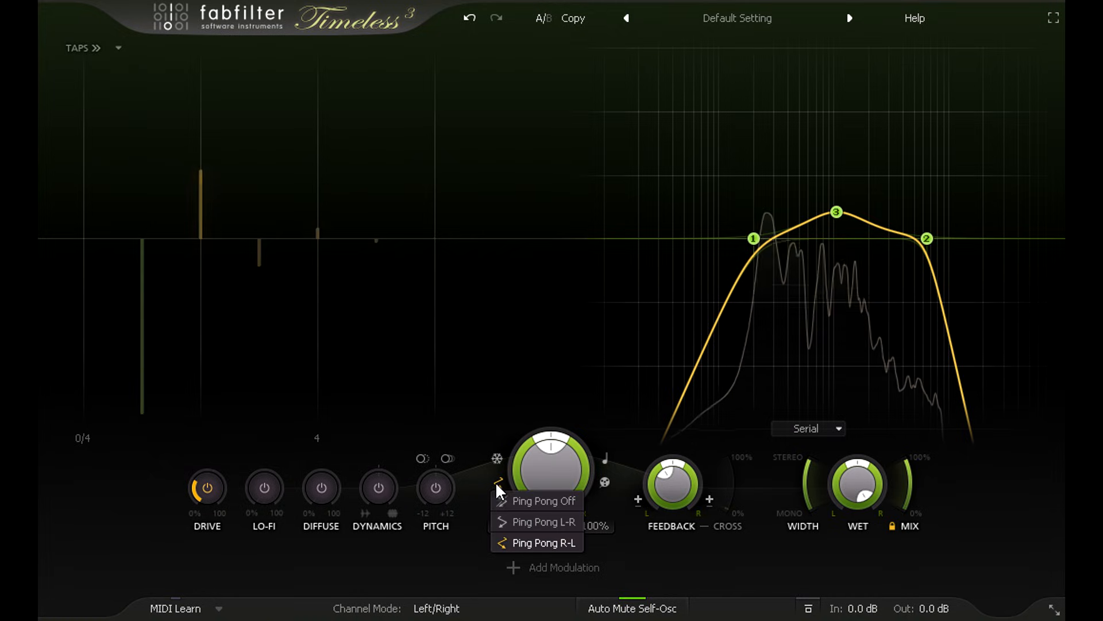
{"action": "left_click", "coordinate": [521, 499]}
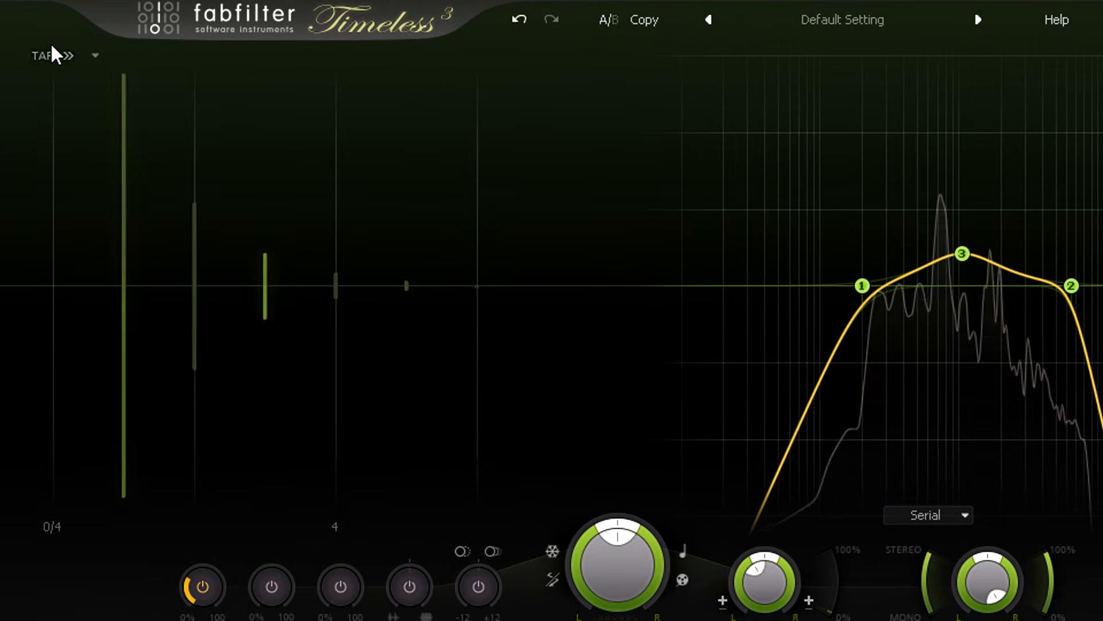
Show the delay taps, add a tap at the 50% position and pan it left
{"action": "left_click", "coordinate": [58, 58]}
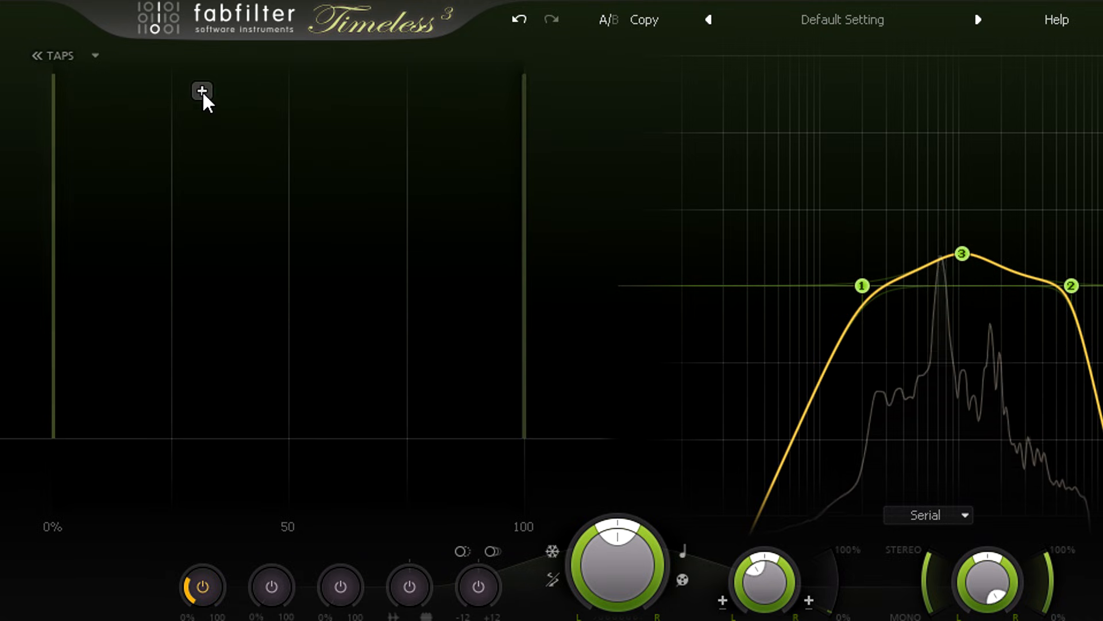
{"action": "left_click", "coordinate": [203, 92]}
{"action": "left_click_drag", "start_coordinate": [205, 105], "coordinate": [291, 183]}
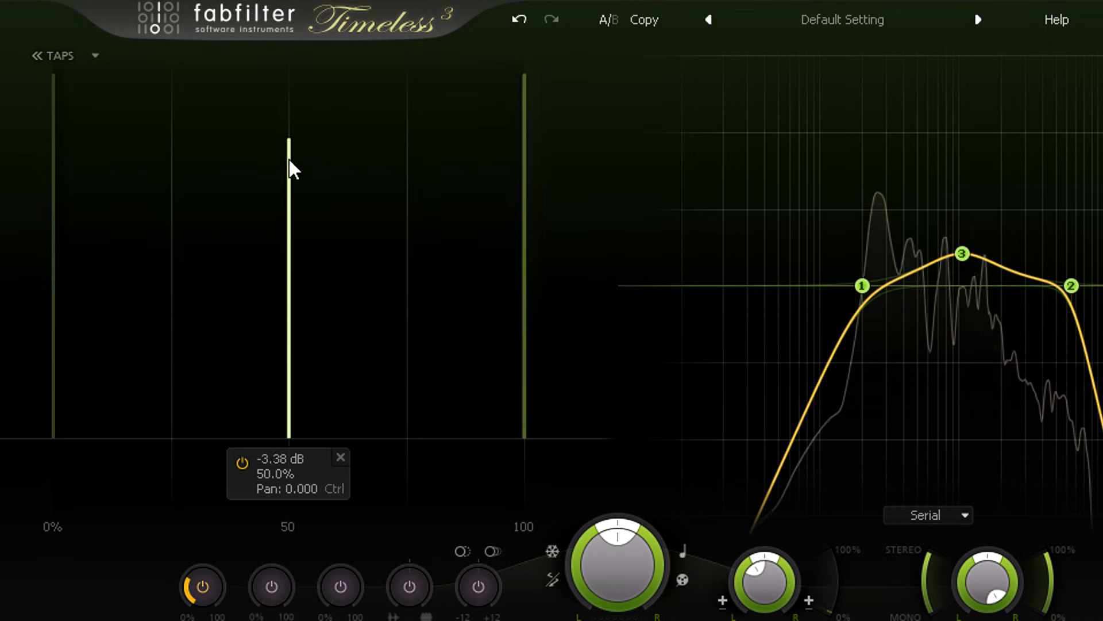
{"action": "left_click_drag", "start_coordinate": [291, 130], "coordinate": [293, 257]}
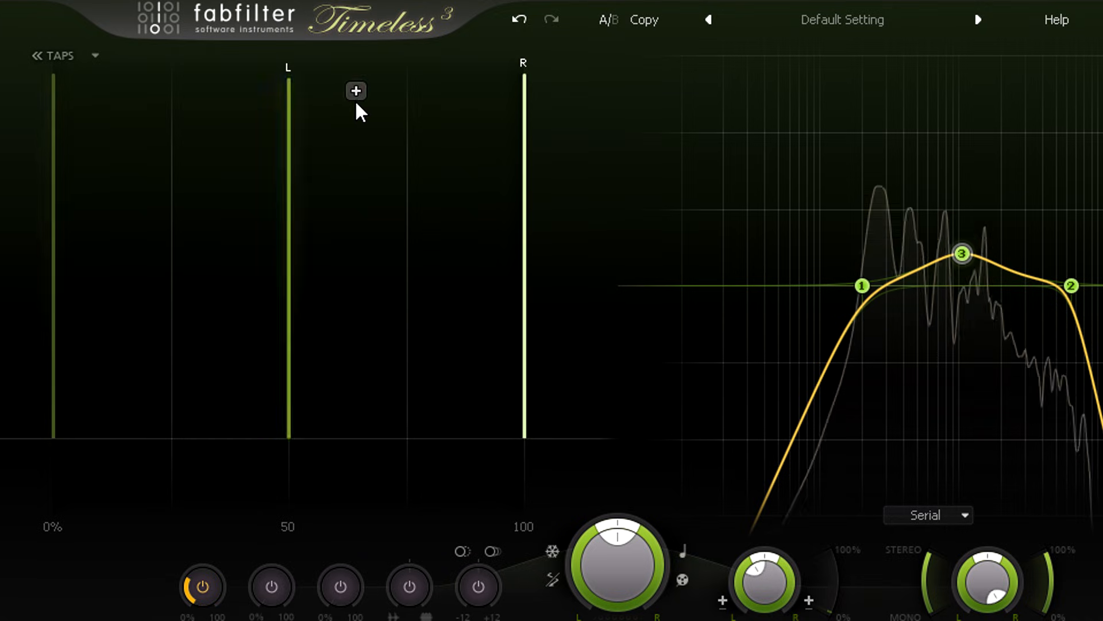
Add two delay taps between 50% and 100%, one at 66.1% with a level of -5.80 dB and one near 84%
{"action": "left_click", "coordinate": [356, 91]}
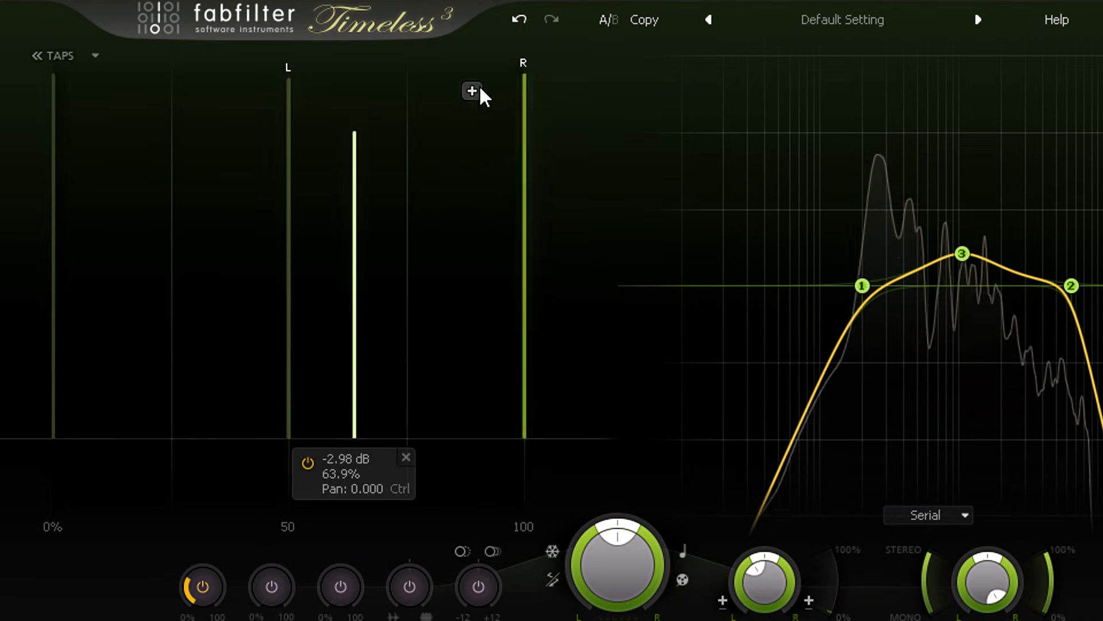
{"action": "left_click", "coordinate": [475, 92]}
{"action": "left_click_drag", "start_coordinate": [476, 112], "coordinate": [454, 221]}
{"action": "left_click_drag", "start_coordinate": [364, 210], "coordinate": [376, 255]}
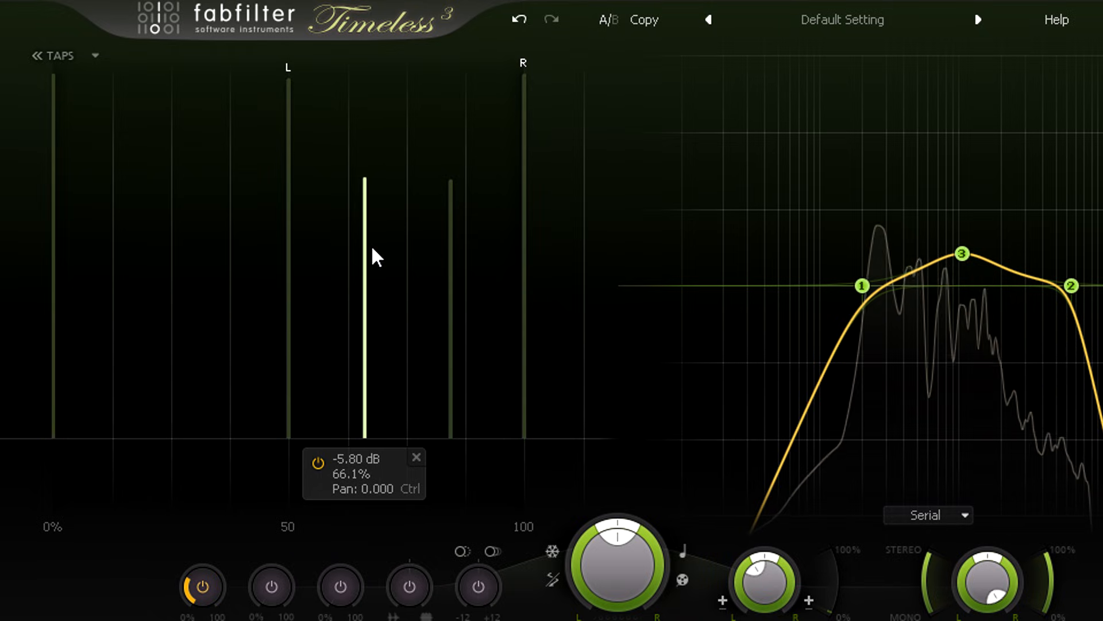
Add a delay tap at the 25% position and adjust its level
{"action": "left_click", "coordinate": [173, 104]}
{"action": "left_click_drag", "start_coordinate": [172, 104], "coordinate": [174, 193]}
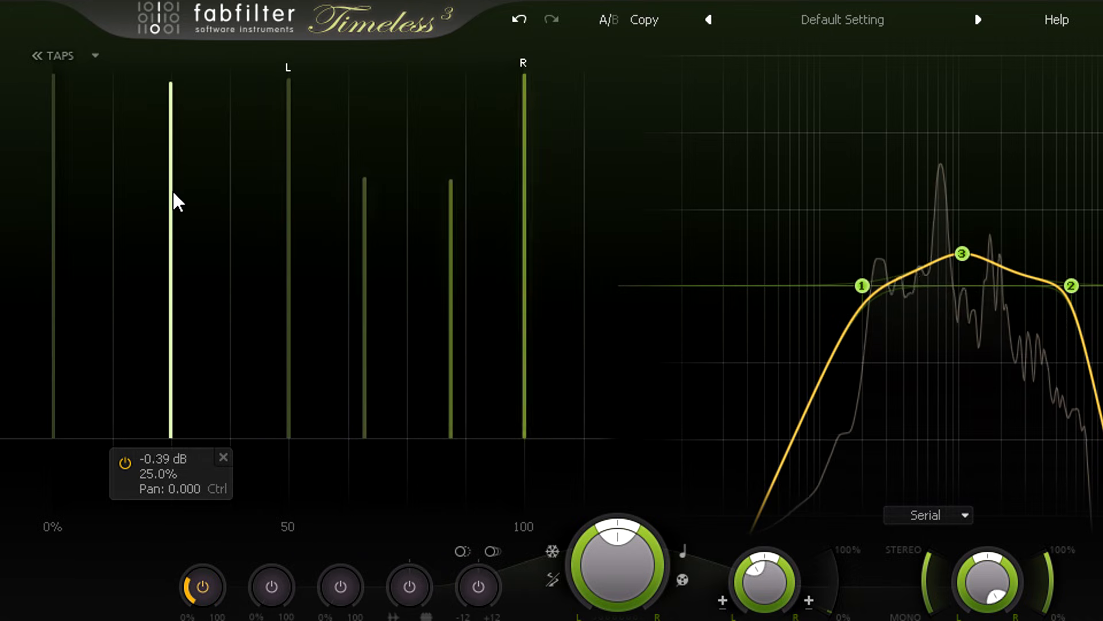
{"action": "left_click_drag", "start_coordinate": [179, 273], "coordinate": [177, 308]}
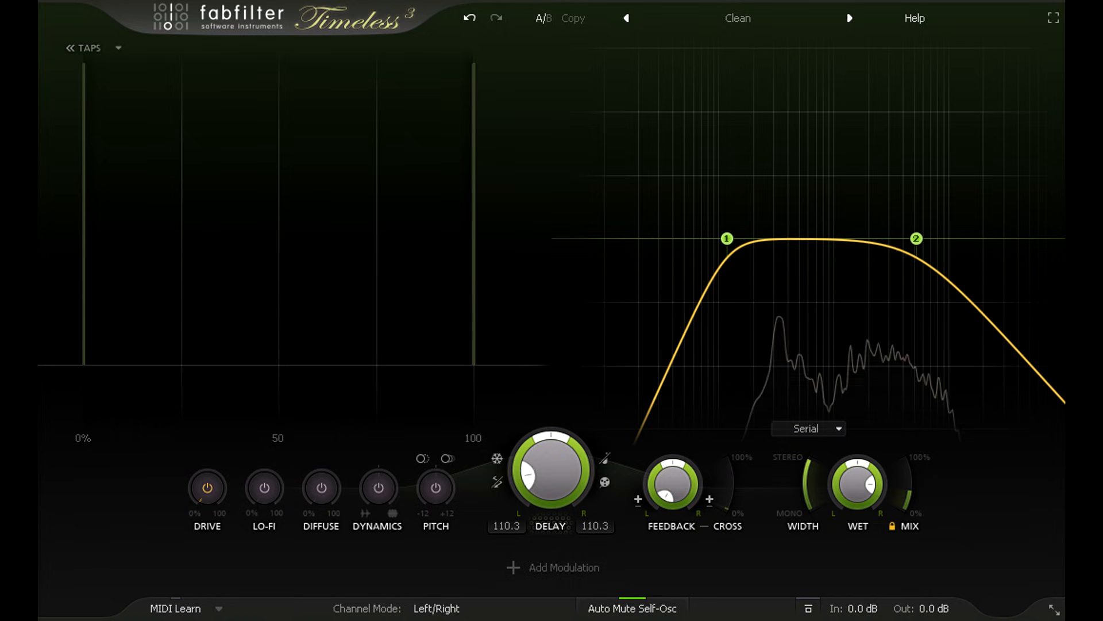
Generate random delay tap patterns twice in a row with Randomize Taps
{"action": "left_click", "coordinate": [120, 48]}
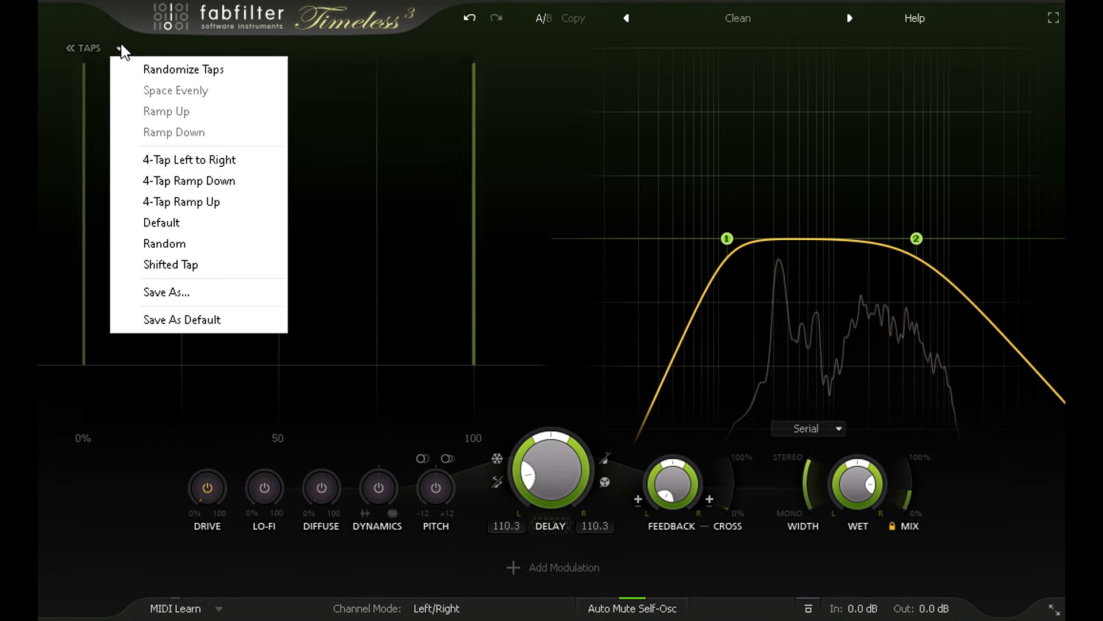
{"action": "left_click", "coordinate": [141, 70]}
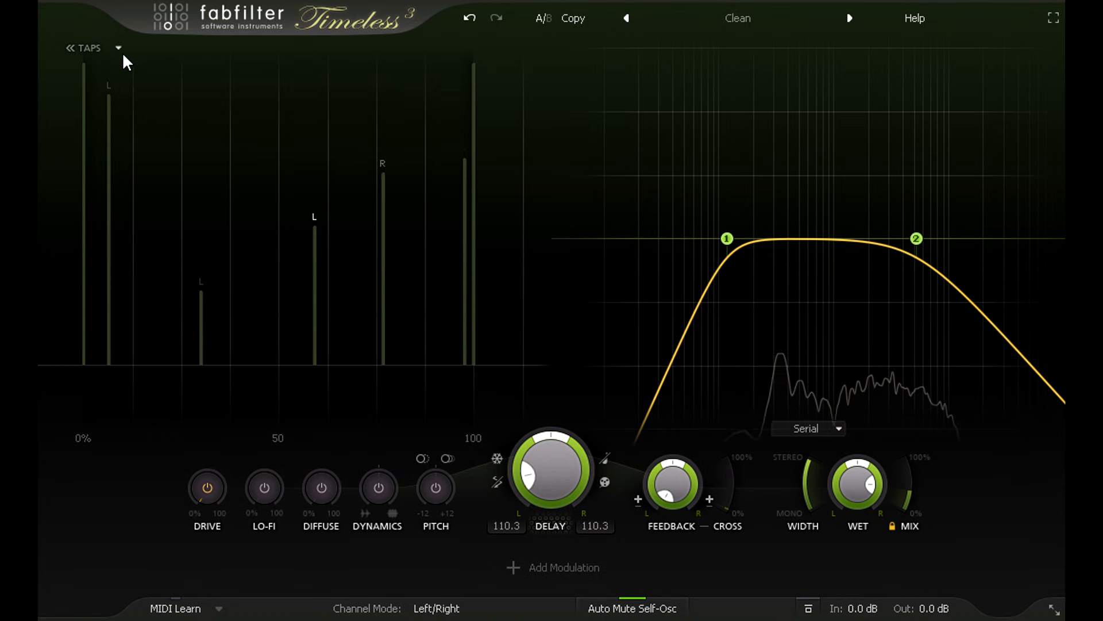
{"action": "left_click", "coordinate": [121, 51]}
{"action": "left_click", "coordinate": [133, 69]}
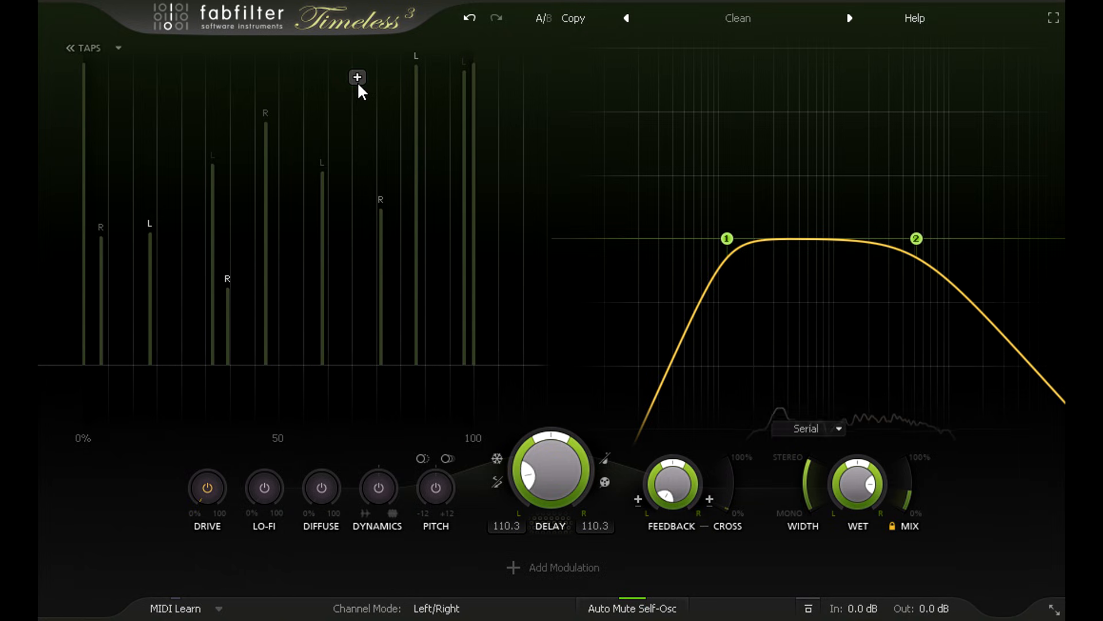
Raise the right-panned tap near 75% while shifting it slightly earlier, and lower the mix
{"action": "left_click_drag", "start_coordinate": [382, 216], "coordinate": [370, 139]}
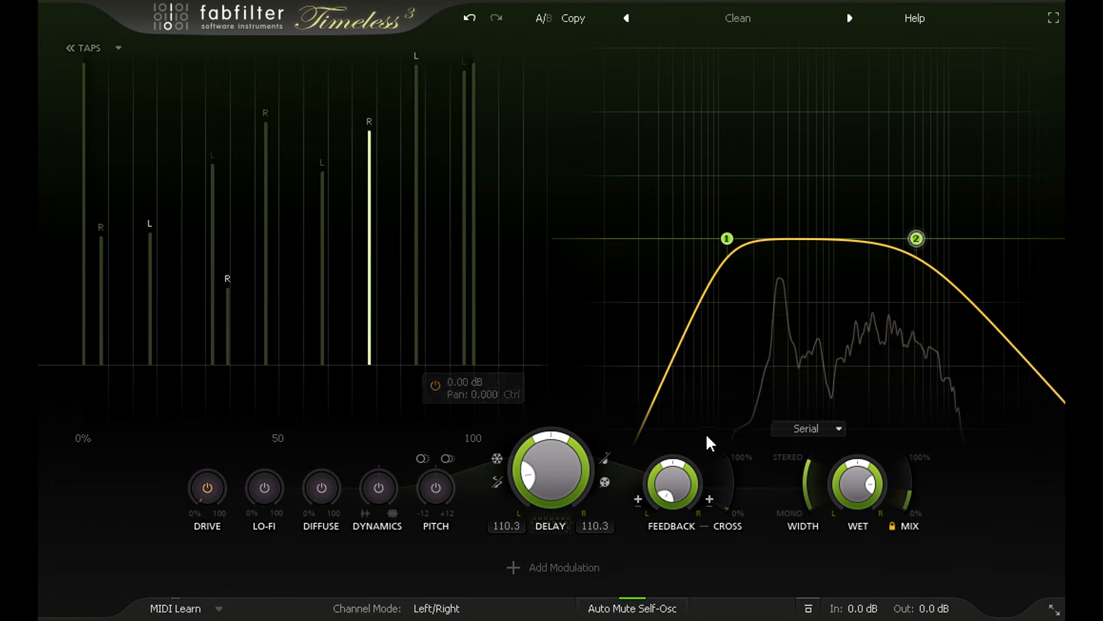
{"action": "mouse_move", "coordinate": [908, 491]}
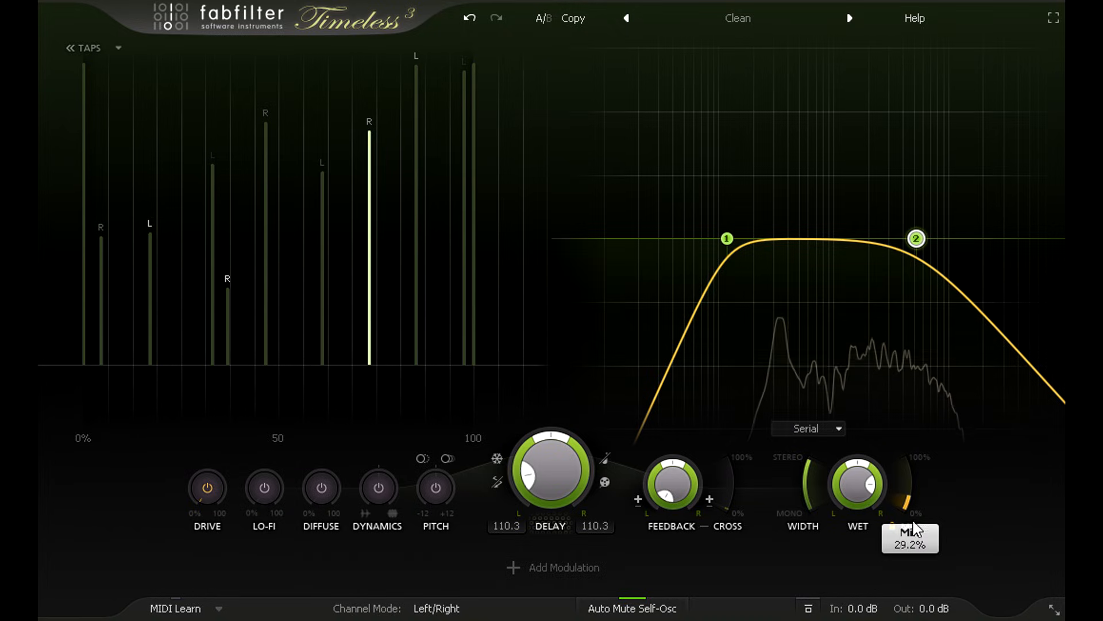
{"action": "mouse_move", "coordinate": [880, 579]}
{"action": "left_mouse_down"}
{"action": "mouse_move", "coordinate": [862, 604]}
{"action": "mouse_move", "coordinate": [892, 574]}
{"action": "left_mouse_up"}
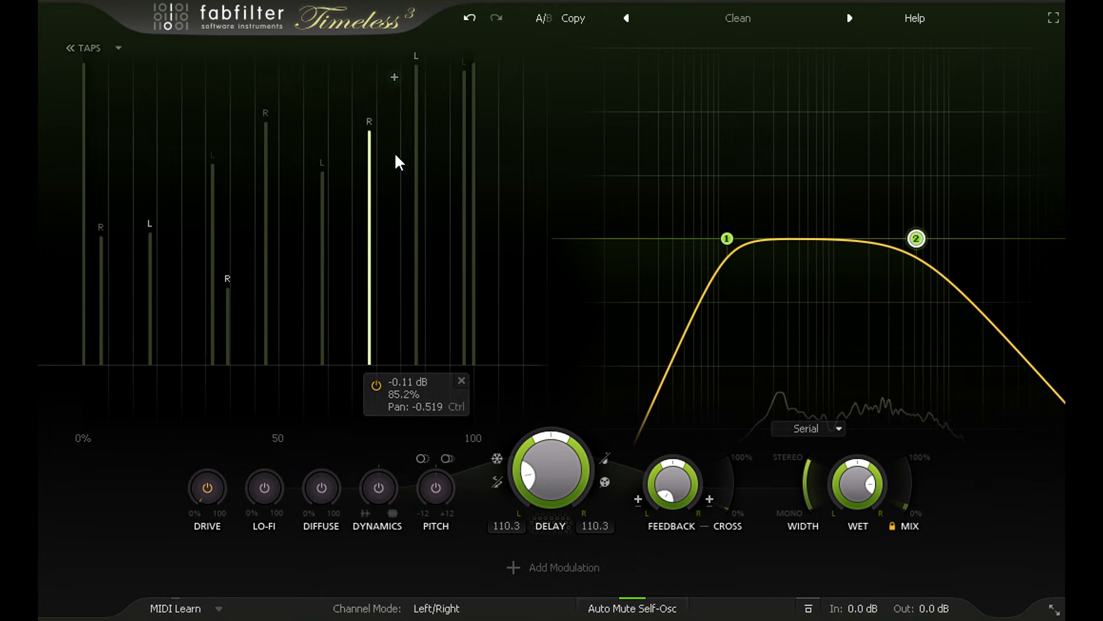
Add another delay tap near 80% and set the delay time to 112.8 ms
{"action": "left_click_drag", "start_coordinate": [391, 77], "coordinate": [394, 180]}
{"action": "left_click_drag", "start_coordinate": [547, 470], "coordinate": [550, 447]}
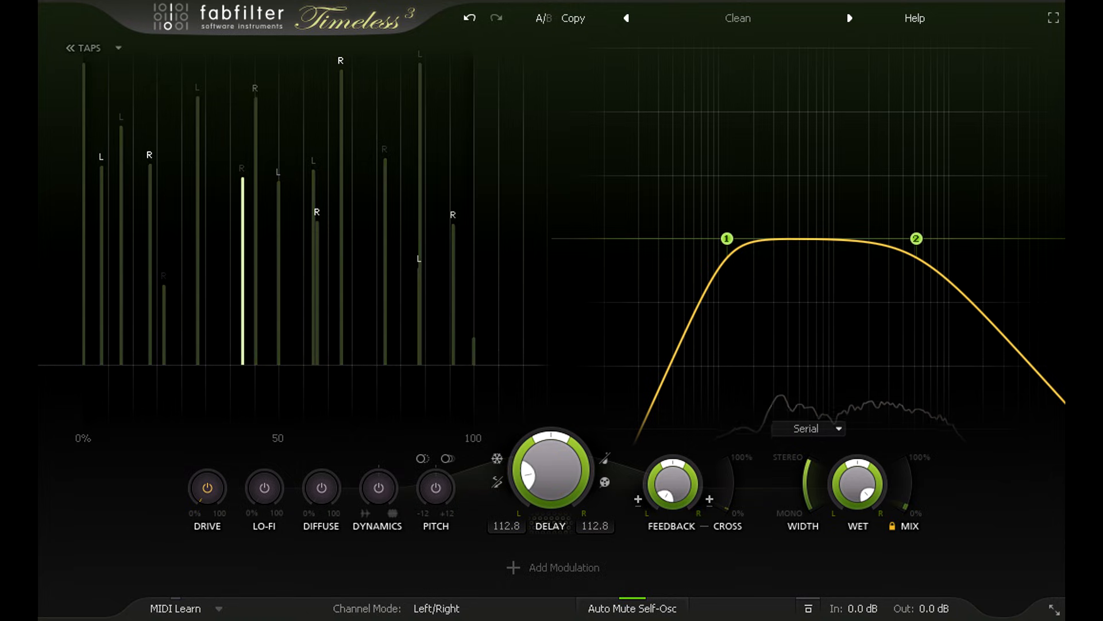
Select the group of taps from about 30% to 95% and shift them together earlier and to a higher level
{"action": "left_click_drag", "start_coordinate": [177, 76], "coordinate": [460, 243]}
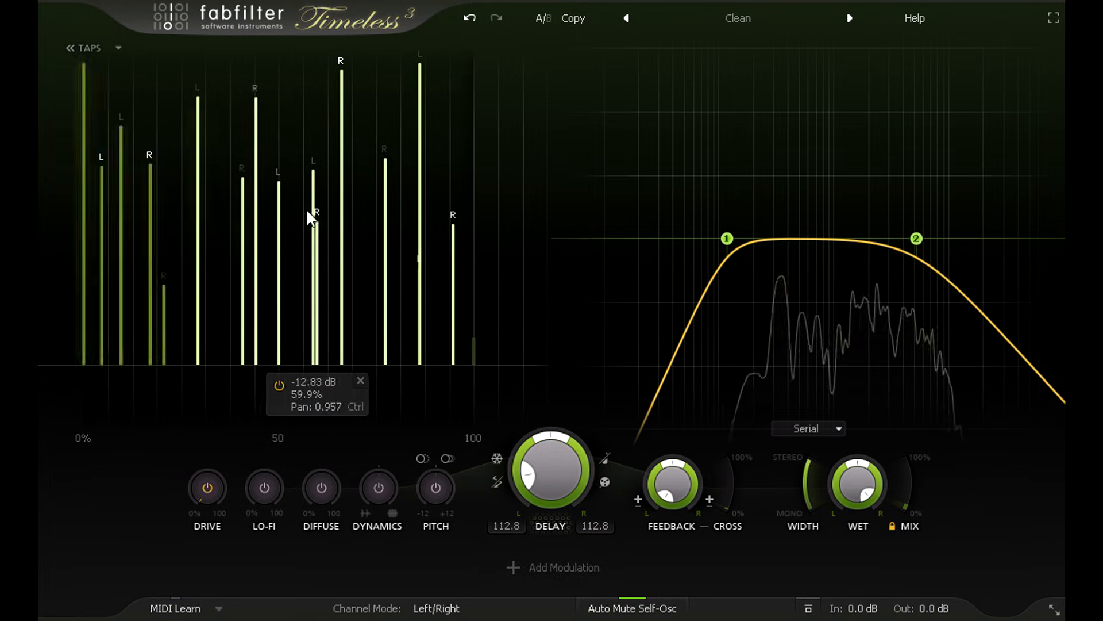
{"action": "left_click_drag", "start_coordinate": [305, 186], "coordinate": [287, 161]}
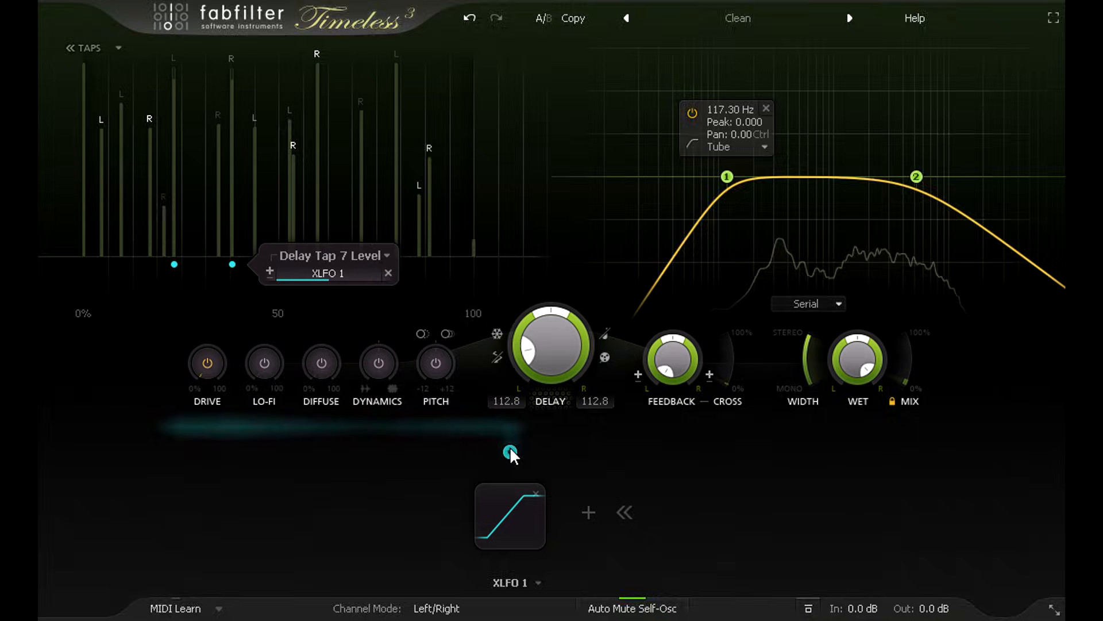
Assign XLFO 1 to the levels of delay taps 11 and 14
{"action": "left_click_drag", "start_coordinate": [509, 446], "coordinate": [322, 170]}
{"action": "left_click_drag", "start_coordinate": [510, 450], "coordinate": [393, 170]}
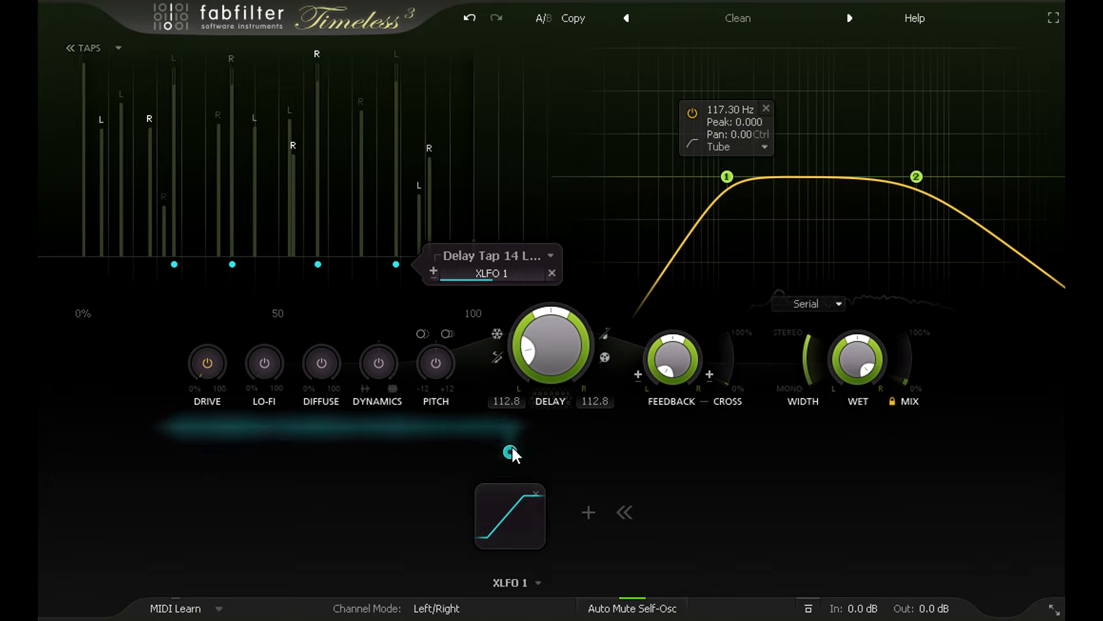
Increase the XLFO 1 modulation amounts for the four tap levels and invert those of delay taps 7 and 11
{"action": "left_click", "coordinate": [511, 451]}
{"action": "scroll", "coordinate": [508, 354], "scroll_direction": "up", "scroll_amount": 5}
{"action": "scroll", "coordinate": [505, 377], "scroll_direction": "up", "scroll_amount": 6}
{"action": "scroll", "coordinate": [506, 392], "scroll_direction": "up", "scroll_amount": 2}
{"action": "scroll", "coordinate": [507, 414], "scroll_direction": "up", "scroll_amount": 4}
{"action": "left_click", "coordinate": [451, 367]}
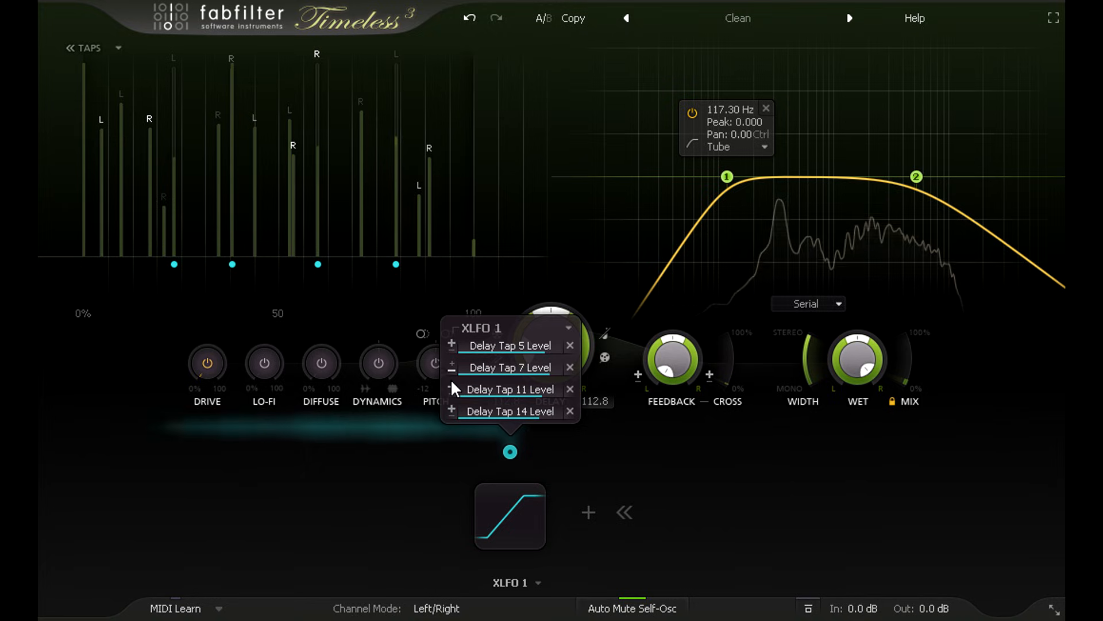
{"action": "left_click", "coordinate": [452, 389]}
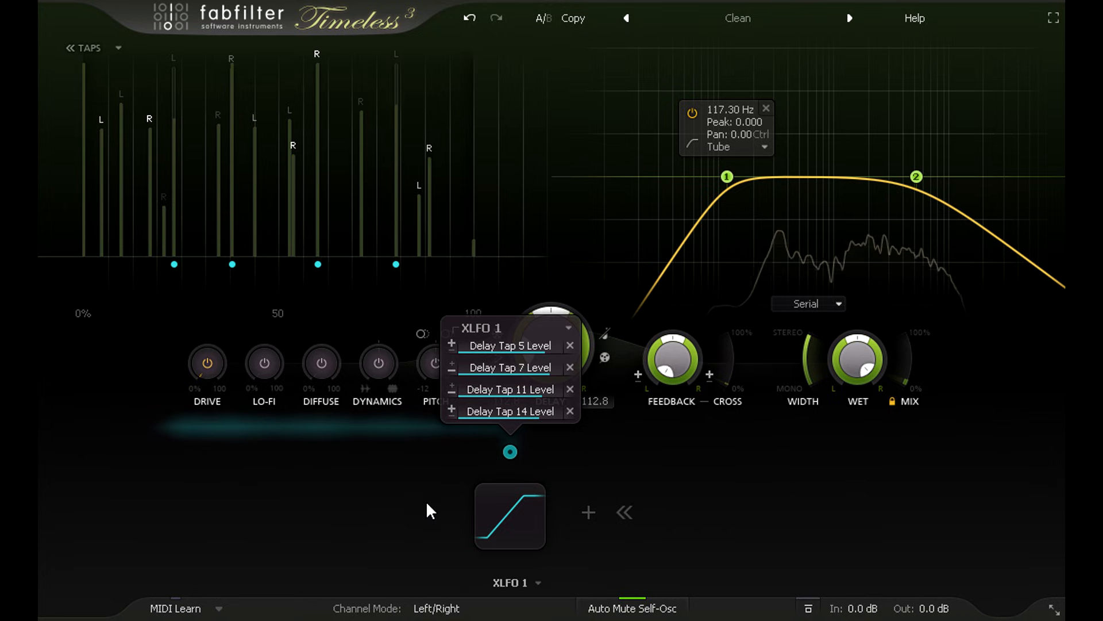
Add XLFO 2 and assign it to the time of delay tap 7 with a modulation level of 0.098
{"action": "left_click", "coordinate": [588, 512]}
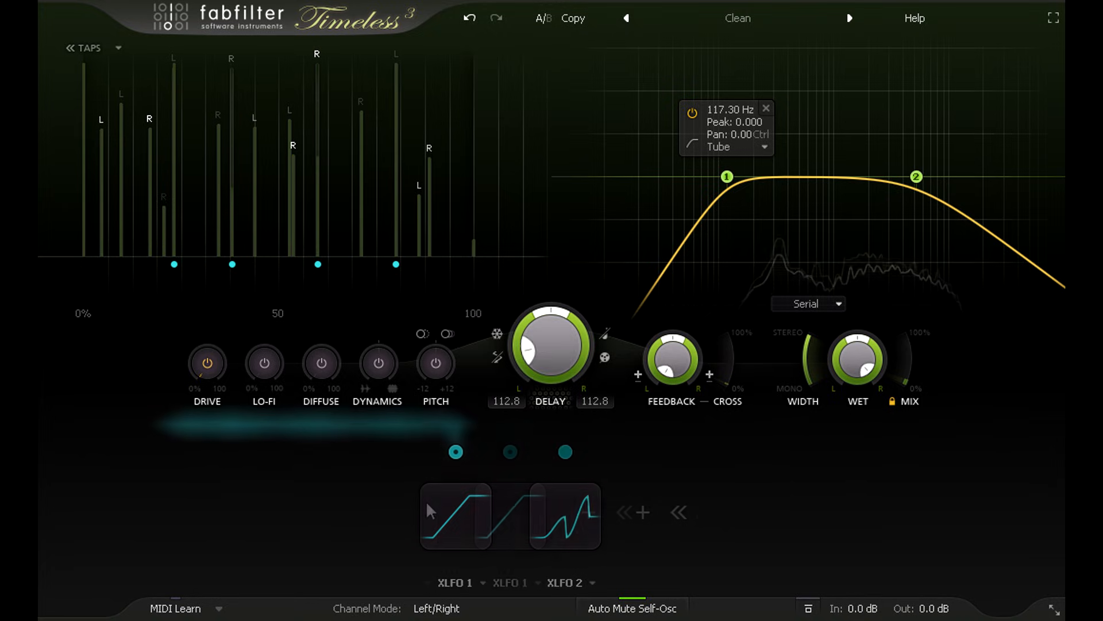
{"action": "mouse_move", "coordinate": [565, 452]}
{"action": "left_mouse_down"}
{"action": "mouse_move", "coordinate": [297, 296]}
{"action": "mouse_move", "coordinate": [234, 165]}
{"action": "mouse_move", "coordinate": [240, 285]}
{"action": "mouse_move", "coordinate": [230, 298]}
{"action": "mouse_move", "coordinate": [226, 289]}
{"action": "left_mouse_up"}
{"action": "left_click_drag", "start_coordinate": [337, 299], "coordinate": [331, 299]}
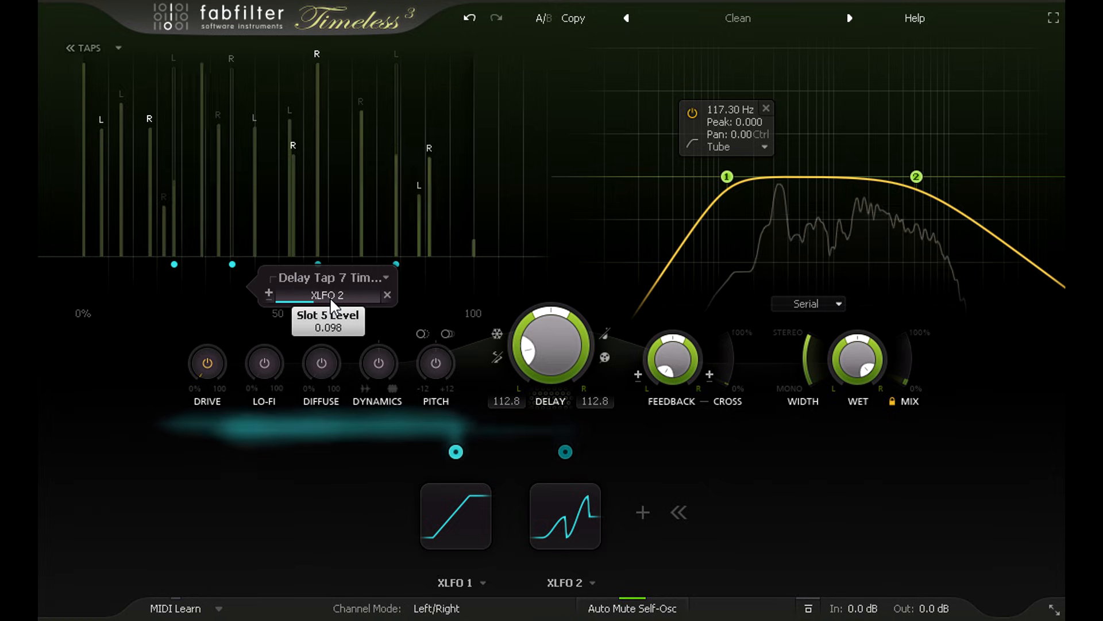
Assign XLFO 2 to the time of delay tap 11 with inverted modulation at a level of 0.063
{"action": "left_click_drag", "start_coordinate": [566, 451], "coordinate": [348, 291]}
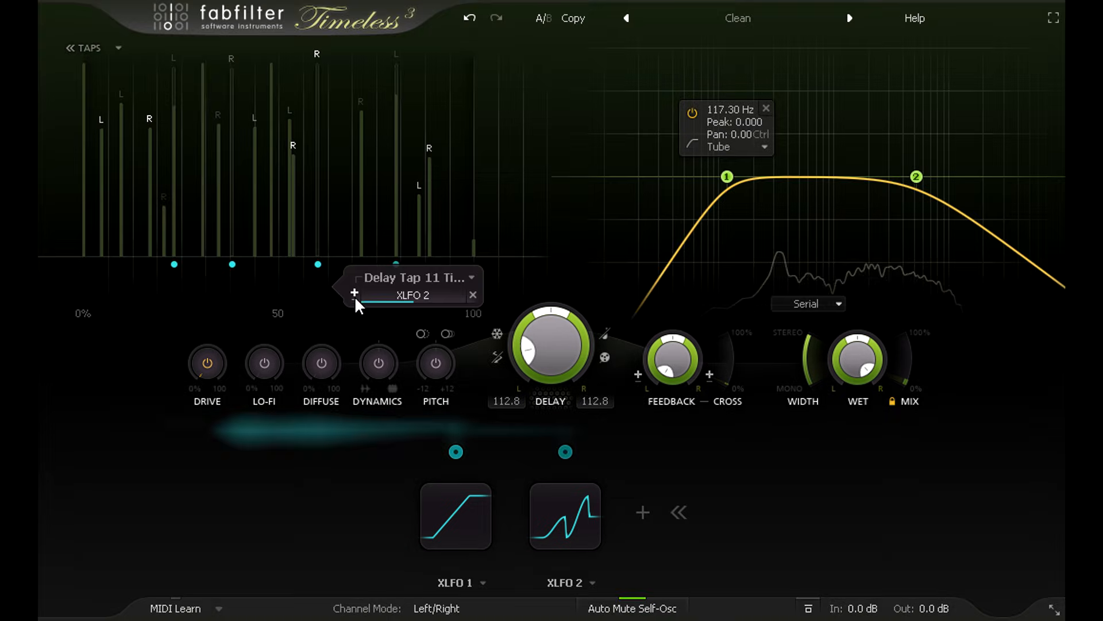
{"action": "mouse_move", "coordinate": [421, 303]}
{"action": "scroll", "coordinate": [422, 298], "scroll_direction": "down", "scroll_amount": 3}
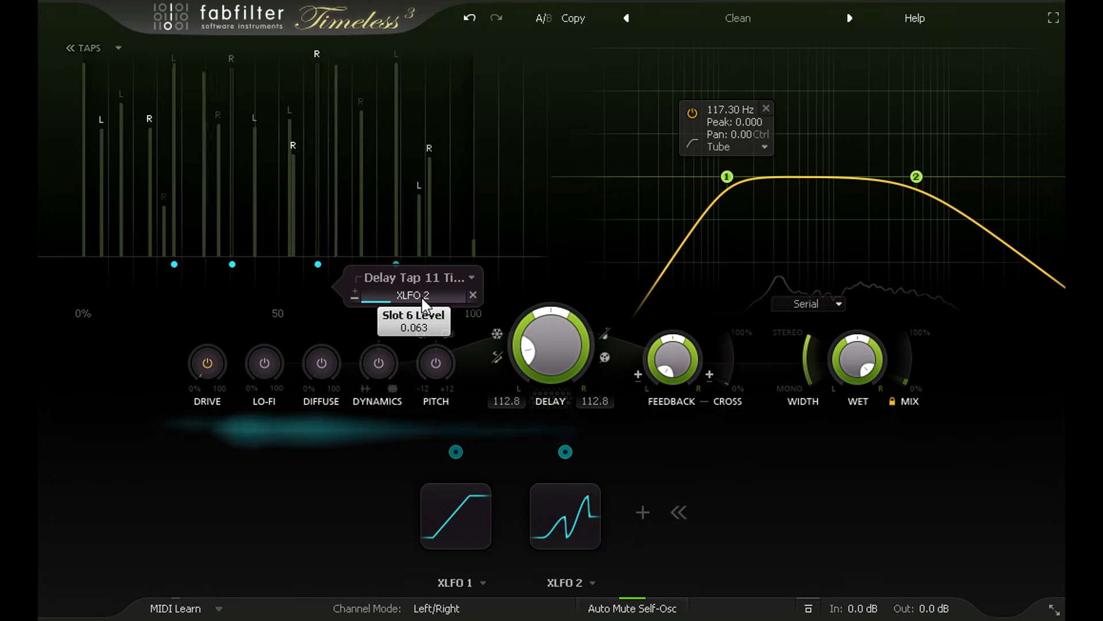
Raise the delay feedback and set the delay time to 87.1 ms
{"action": "left_click_drag", "start_coordinate": [674, 356], "coordinate": [676, 310]}
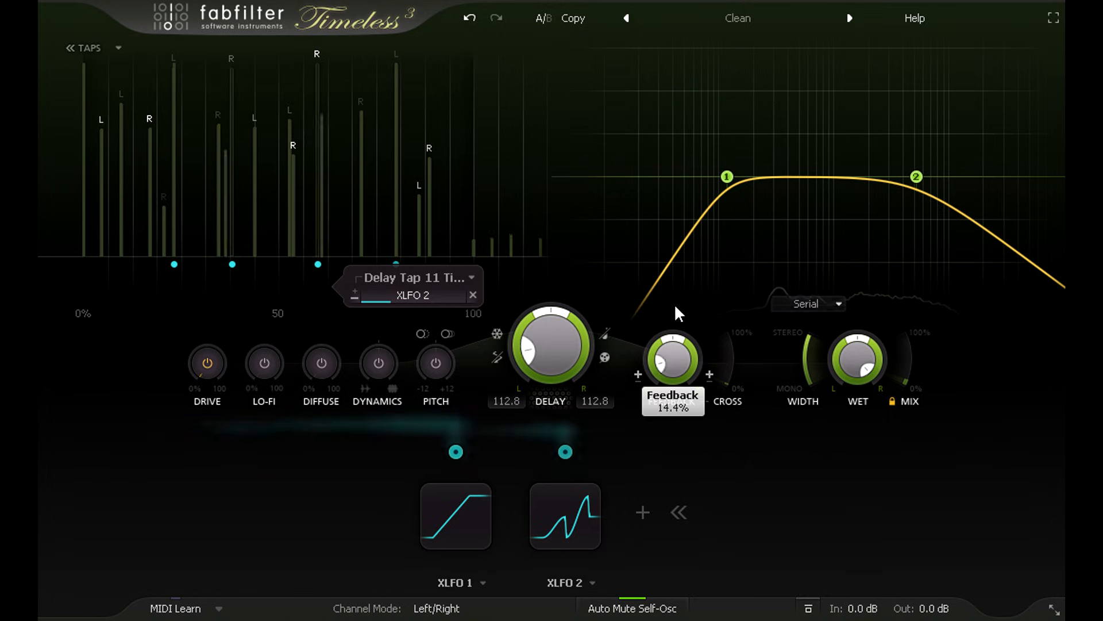
{"action": "mouse_move", "coordinate": [680, 183]}
{"action": "left_mouse_down"}
{"action": "mouse_move", "coordinate": [678, 149]}
{"action": "mouse_move", "coordinate": [684, 185]}
{"action": "left_mouse_up"}
{"action": "left_click_drag", "start_coordinate": [555, 339], "coordinate": [560, 352]}
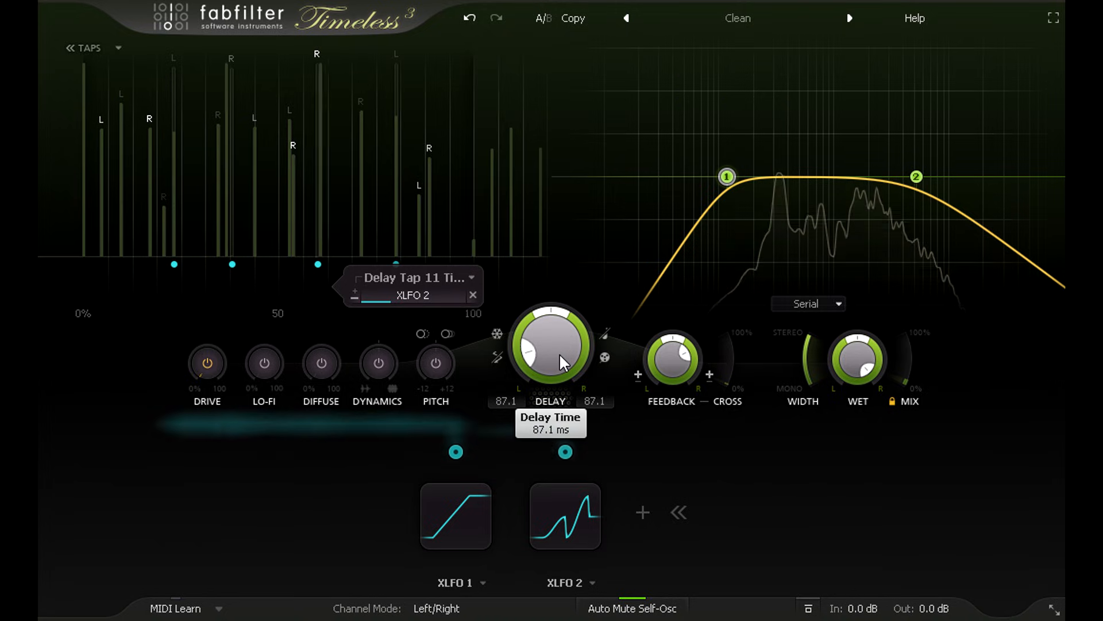
{"action": "left_click_drag", "start_coordinate": [673, 341], "coordinate": [673, 349]}
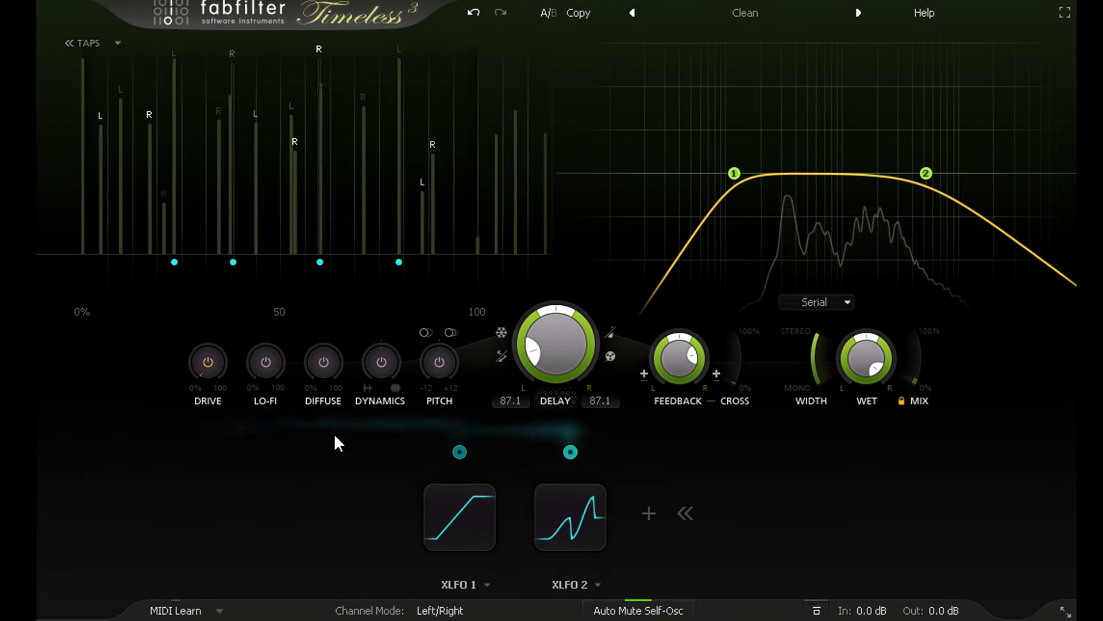
Turn on the Diffuse effect and raise its amount
{"action": "left_click", "coordinate": [322, 363]}
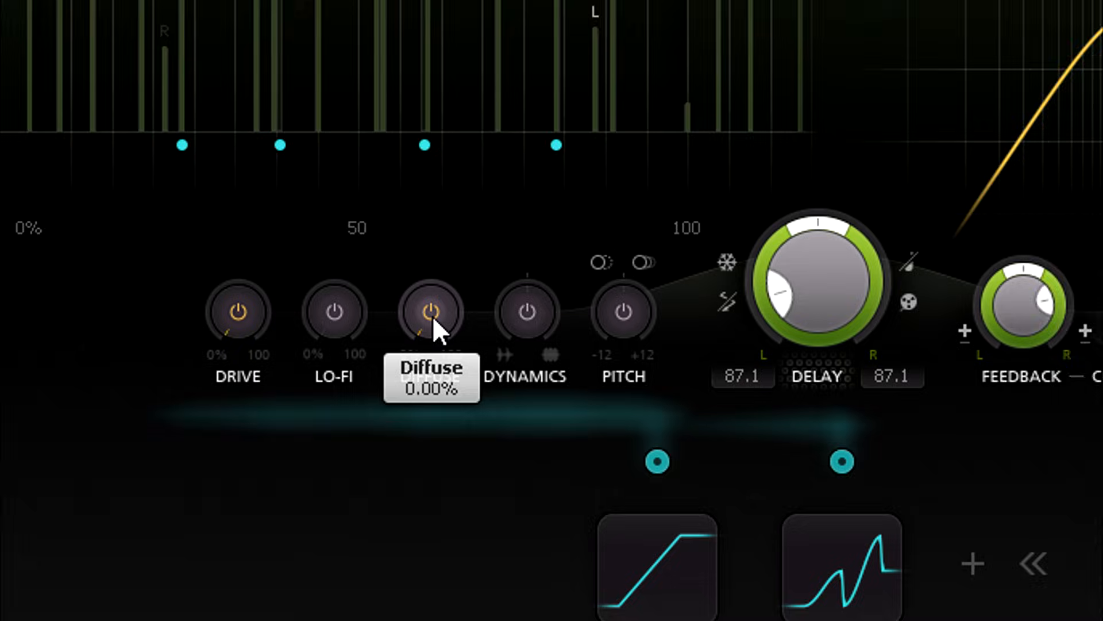
{"action": "left_click_drag", "start_coordinate": [400, 338], "coordinate": [401, 247]}
{"action": "left_click_drag", "start_coordinate": [458, 204], "coordinate": [449, 0]}
{"action": "mouse_move", "coordinate": [443, 123]}
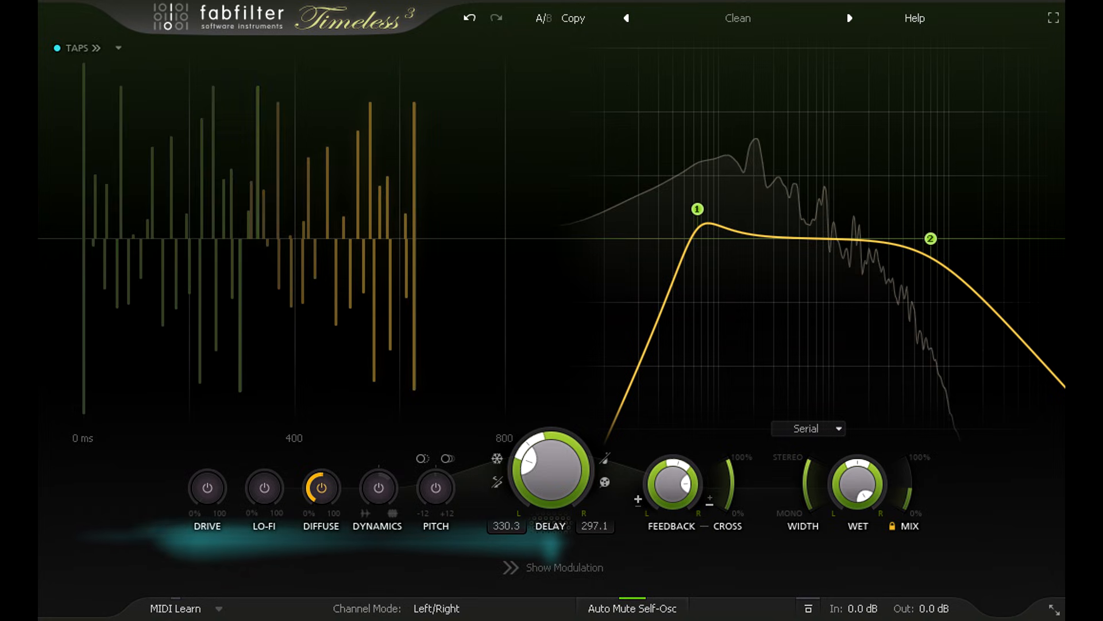
Set the delay time to 426.4 ms and raise the Lo-Fi amount
{"action": "left_click_drag", "start_coordinate": [549, 475], "coordinate": [543, 435]}
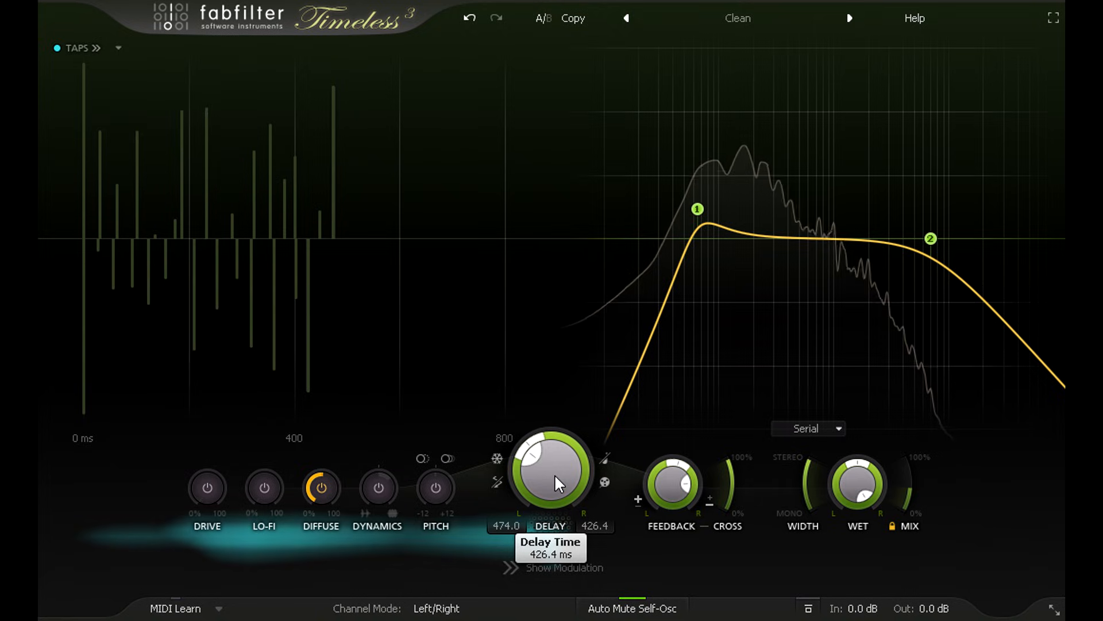
{"action": "left_click_drag", "start_coordinate": [262, 488], "coordinate": [233, 323]}
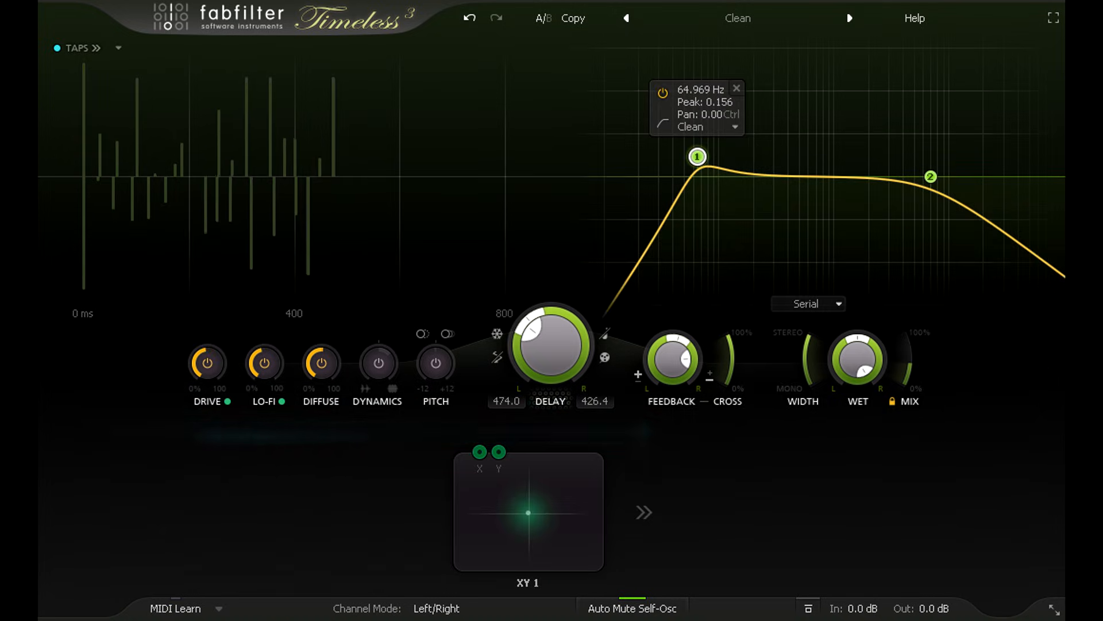
Move the XY 1 controller up and to the right of its centre, and turn on Dynamics with a positive amount
{"action": "left_click_drag", "start_coordinate": [542, 519], "coordinate": [561, 492]}
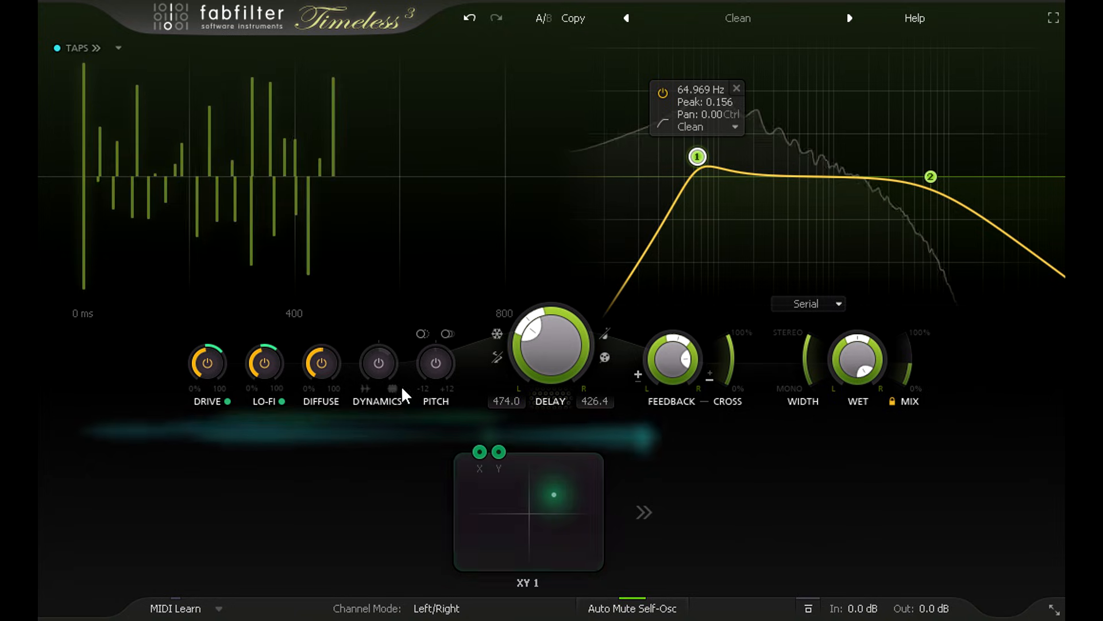
{"action": "left_click", "coordinate": [381, 360]}
{"action": "mouse_move", "coordinate": [381, 361]}
{"action": "left_mouse_down"}
{"action": "mouse_move", "coordinate": [380, 333]}
{"action": "mouse_move", "coordinate": [389, 459]}
{"action": "mouse_move", "coordinate": [367, 348]}
{"action": "left_mouse_up"}
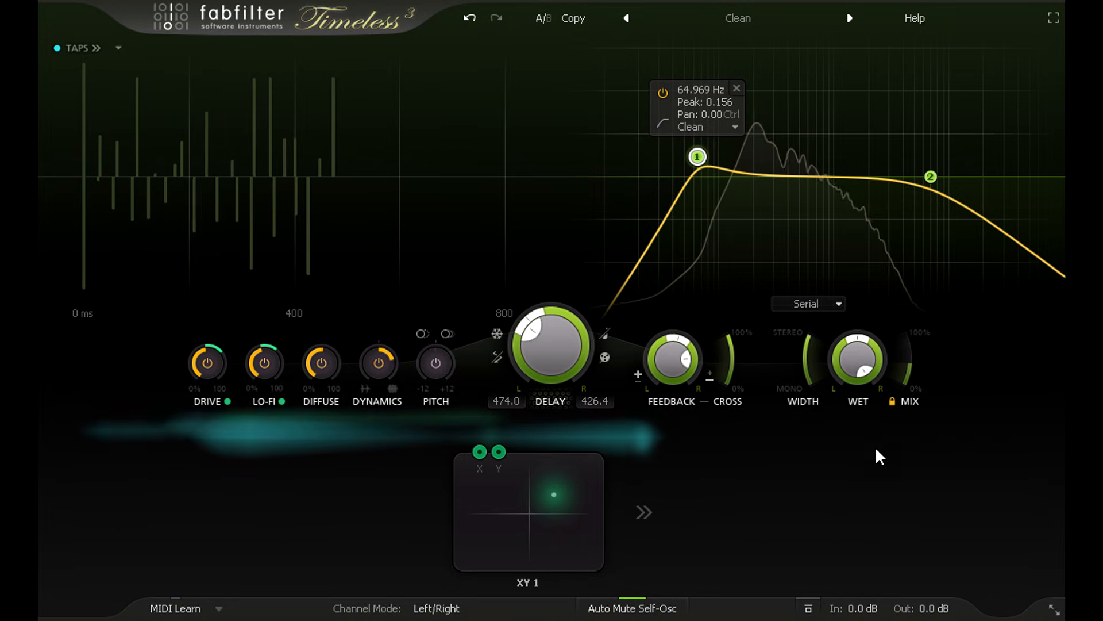
Lower the mix to 5.26% and raise it again
{"action": "left_click_drag", "start_coordinate": [904, 381], "coordinate": [883, 465]}
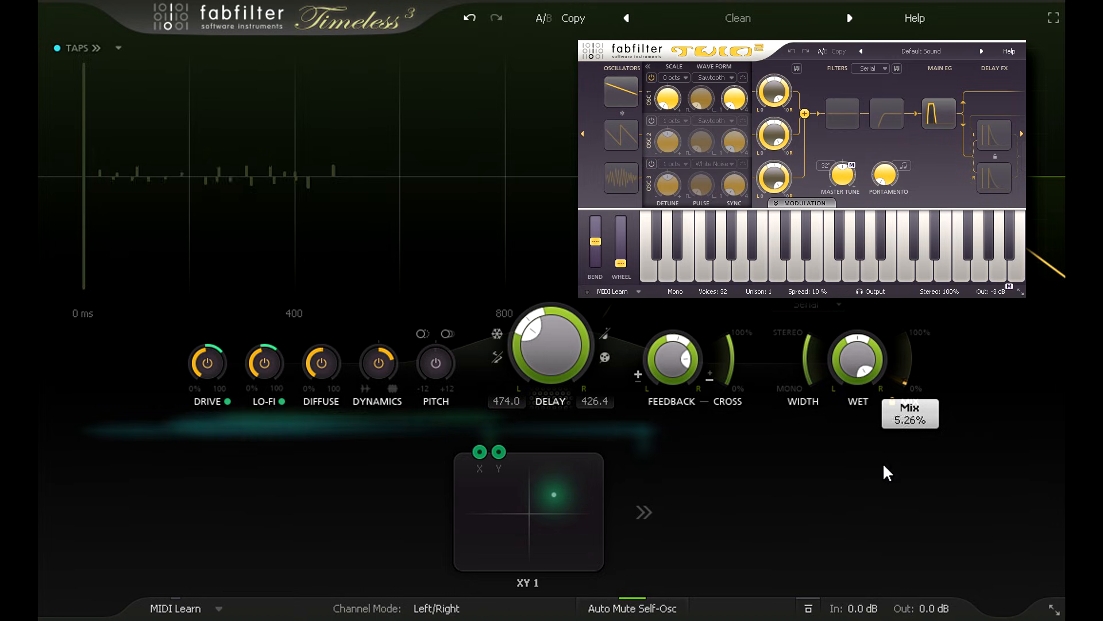
{"action": "left_click_drag", "start_coordinate": [861, 513], "coordinate": [912, 414]}
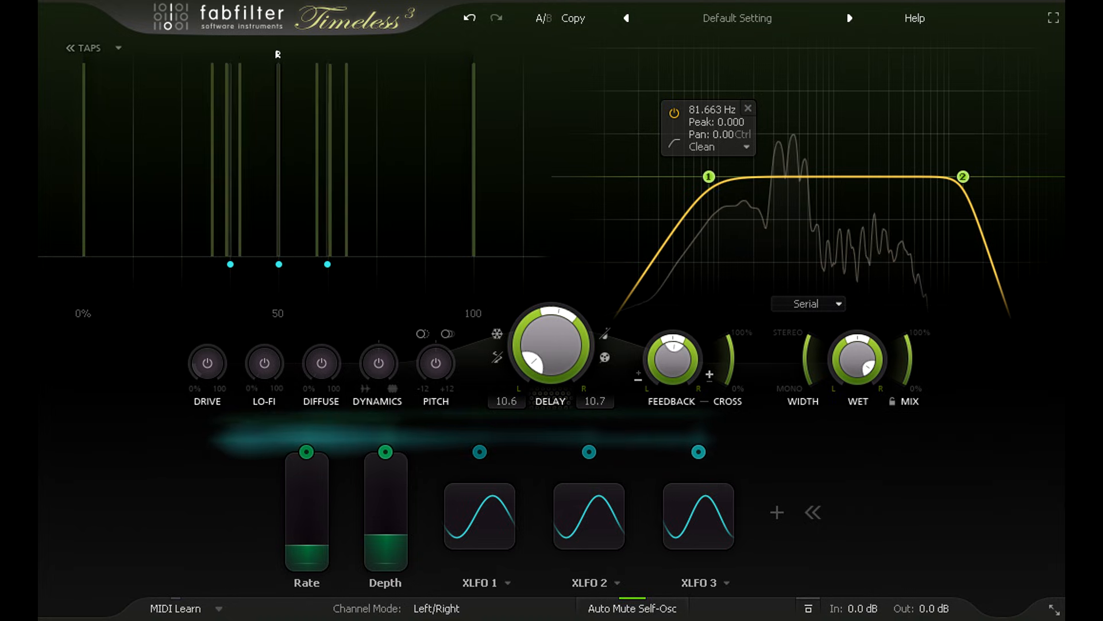
Set the Depth slider of the modulation section to 0.43
{"action": "left_click_drag", "start_coordinate": [378, 562], "coordinate": [385, 529]}
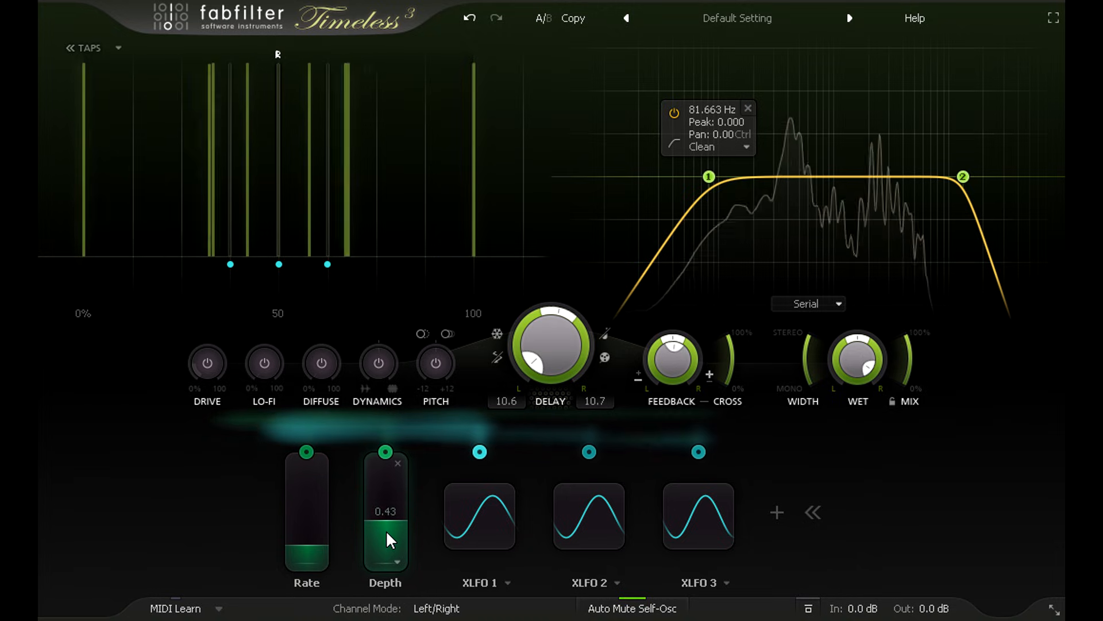
Raise the Depth slider to 0.54 and adjust the Rate slider to about 0.41, with the XLFOs hidden from the modulation section
{"action": "left_click_drag", "start_coordinate": [385, 530], "coordinate": [382, 518]}
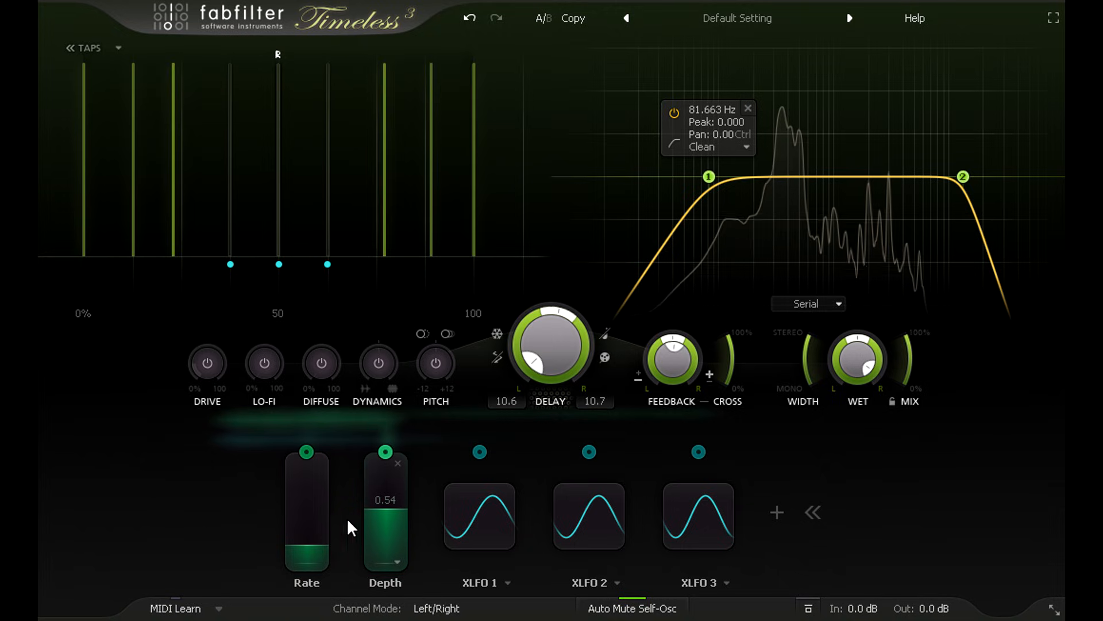
{"action": "left_click_drag", "start_coordinate": [312, 512], "coordinate": [326, 490]}
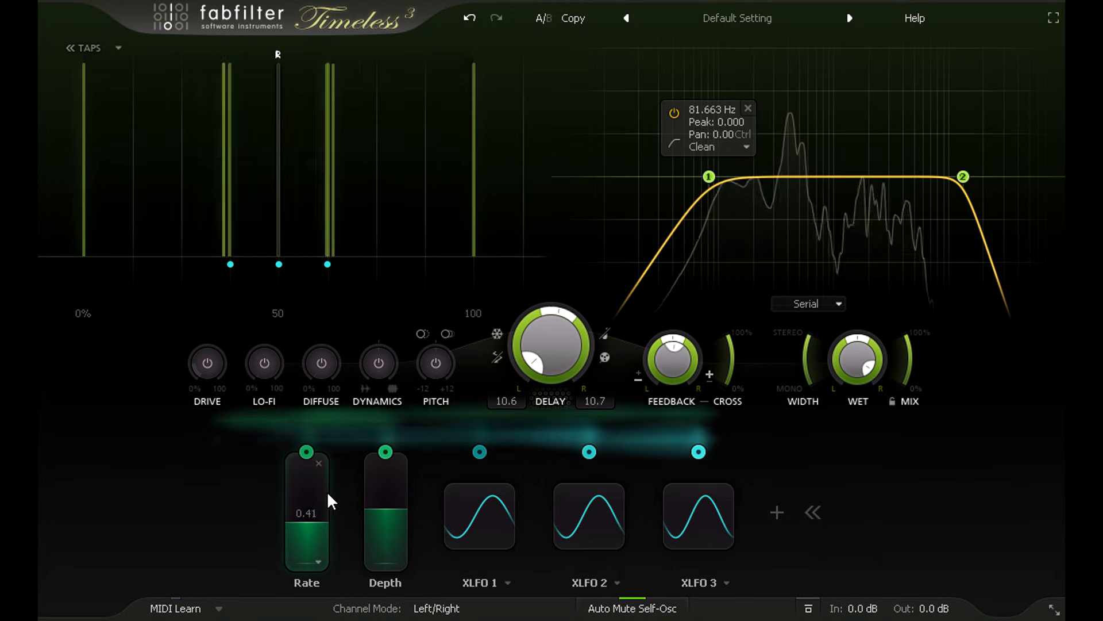
{"action": "left_click", "coordinate": [810, 512]}
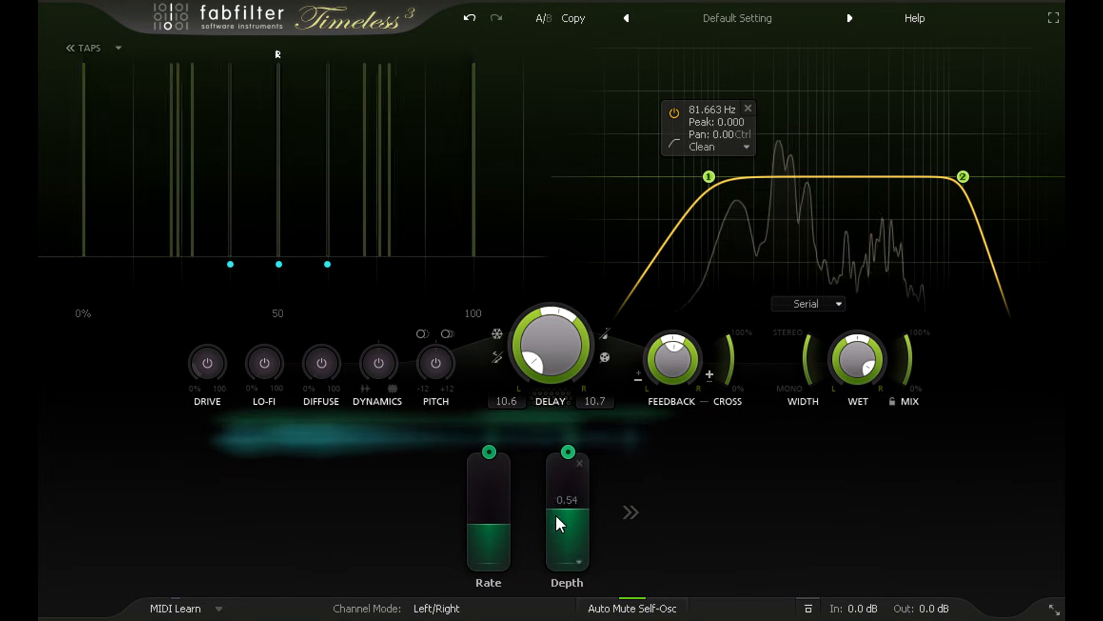
{"action": "left_click_drag", "start_coordinate": [492, 502], "coordinate": [494, 512]}
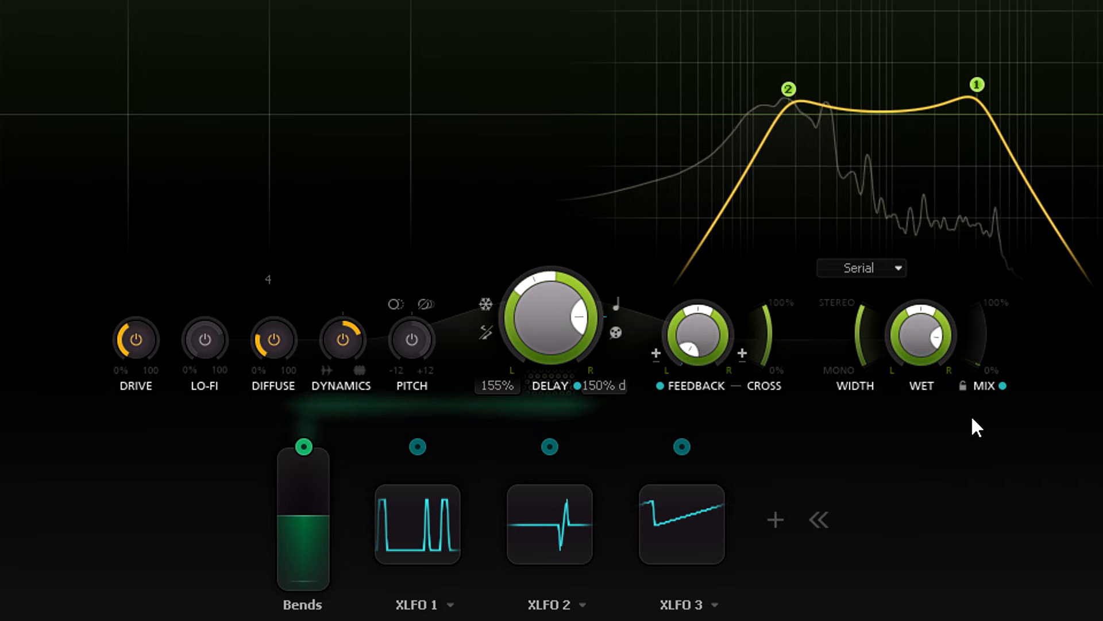
Examine the step editors of XLFO 1 and XLFO 2, including the XLFO 1 phase offset modulation, and collapse them again
{"action": "left_click", "coordinate": [420, 523]}
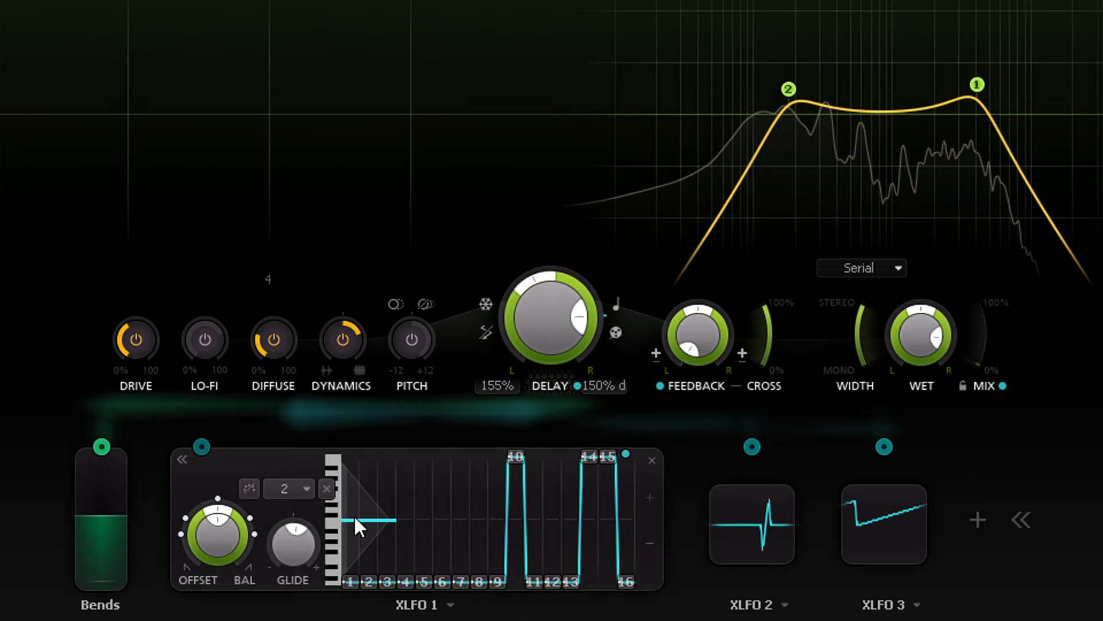
{"action": "mouse_move", "coordinate": [346, 504]}
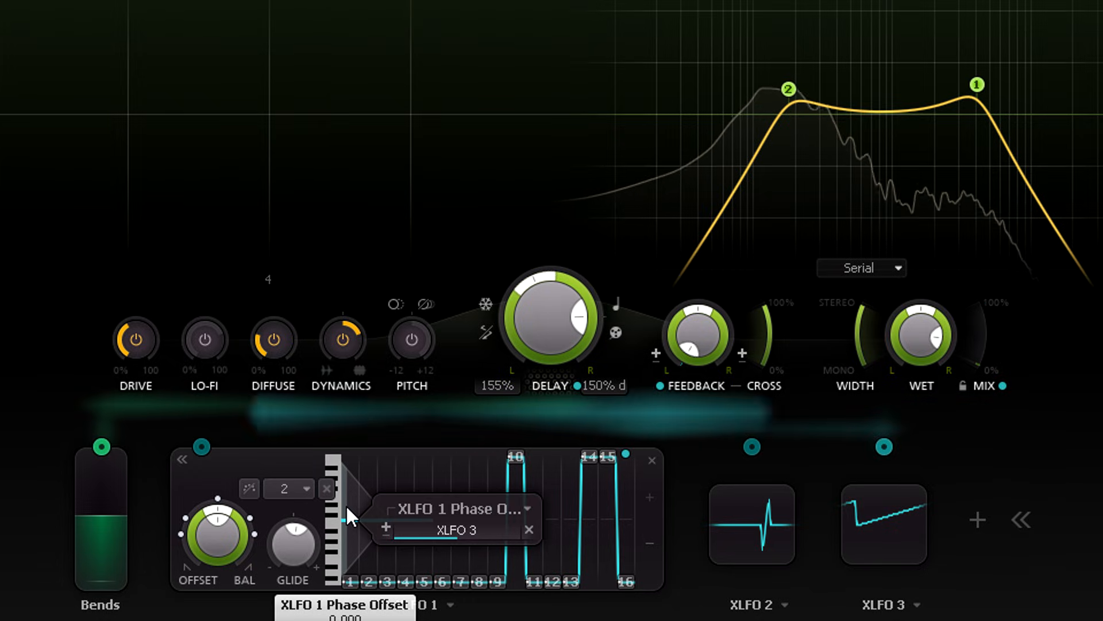
{"action": "left_click", "coordinate": [743, 553]}
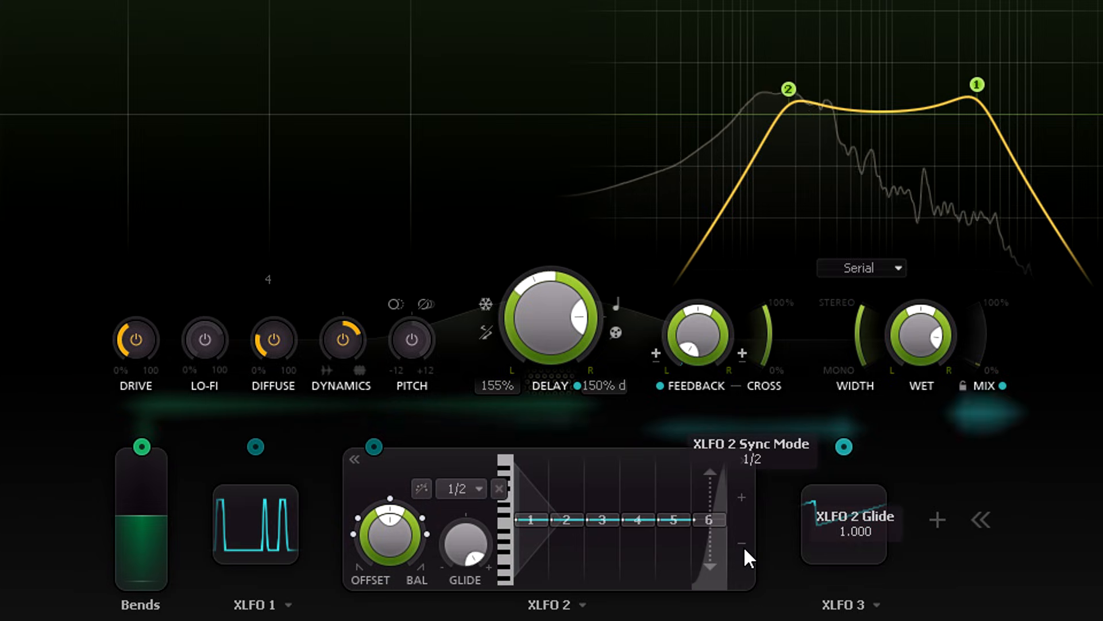
{"action": "left_click", "coordinate": [816, 586]}
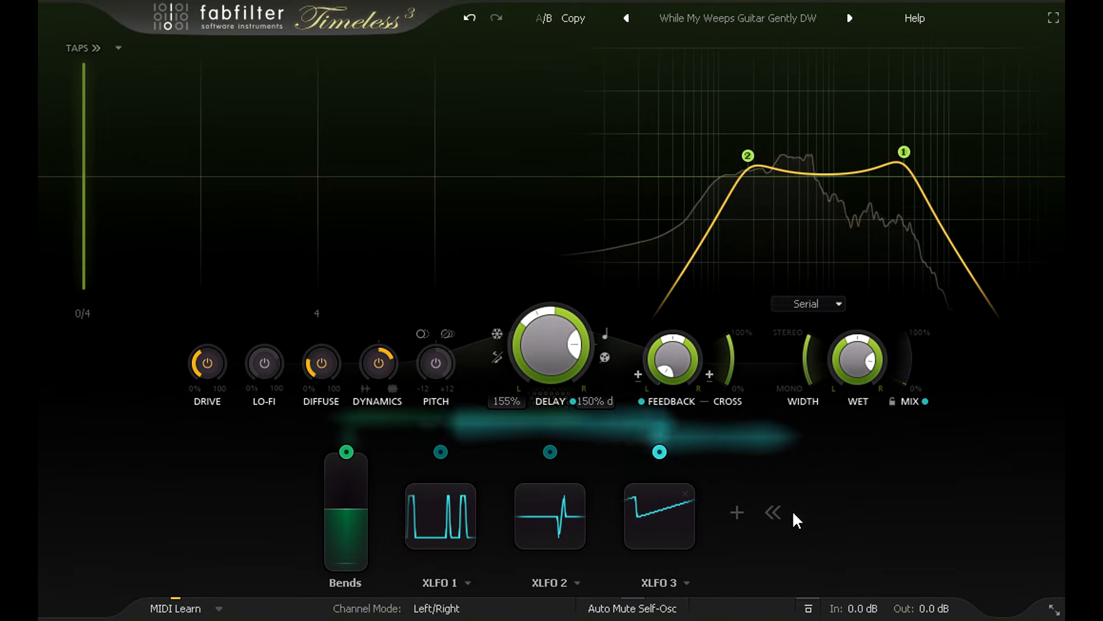
Turn on the interactive help hints and bring up the hint for the filter routing control
{"action": "mouse_move", "coordinate": [913, 122]}
{"action": "left_click", "coordinate": [919, 22]}
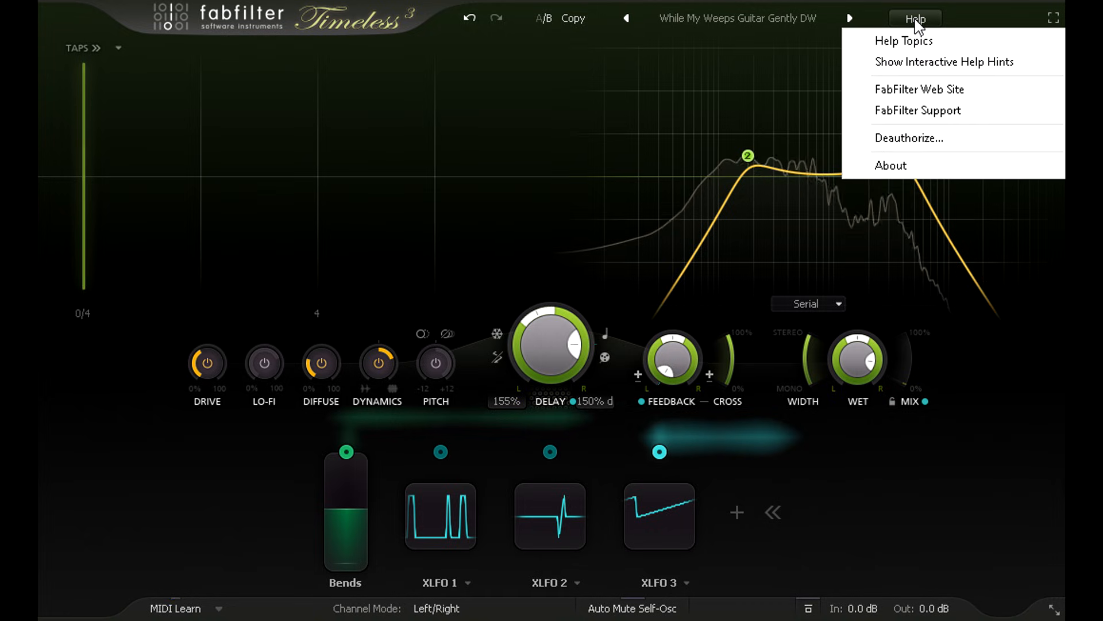
{"action": "left_click", "coordinate": [916, 63]}
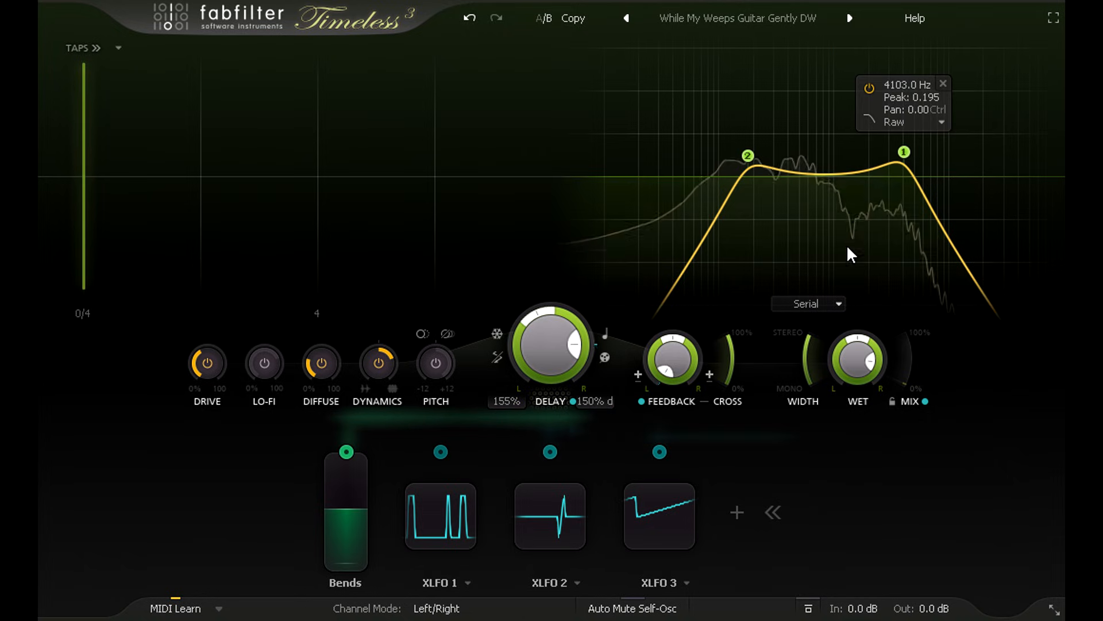
{"action": "mouse_move", "coordinate": [814, 312]}
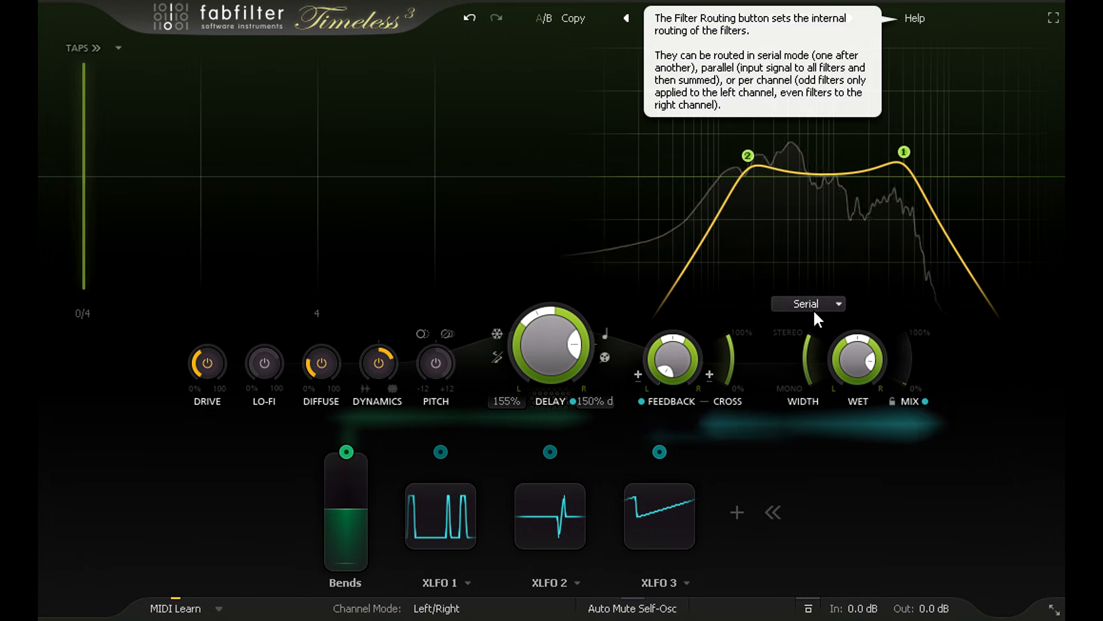